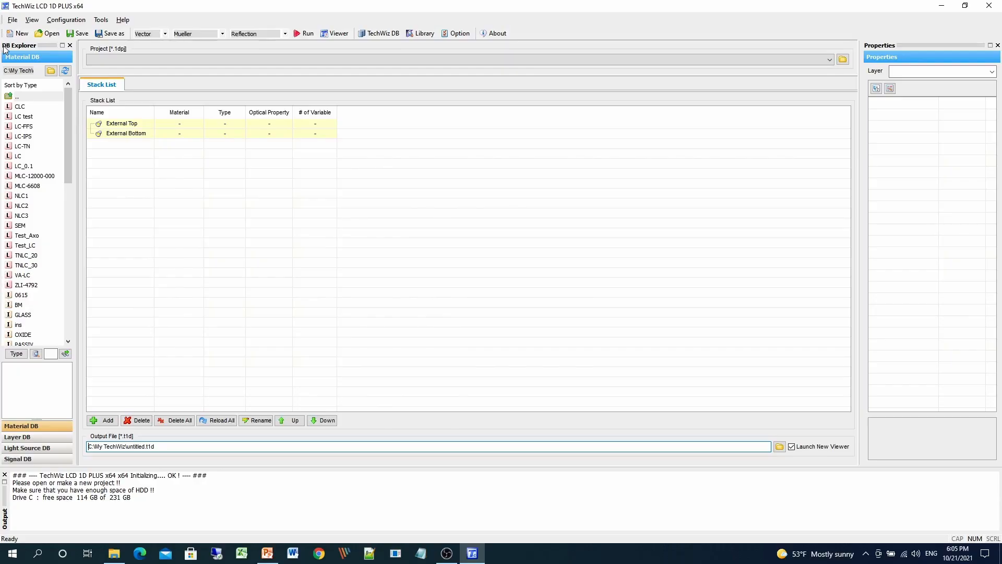
Examine the LC-TN material's electrical properties and refractive indices in the material database.
mouse_move(69, 108)
left_mouse_down()
mouse_move(71, 265)
mouse_move(66, 106)
left_mouse_up()
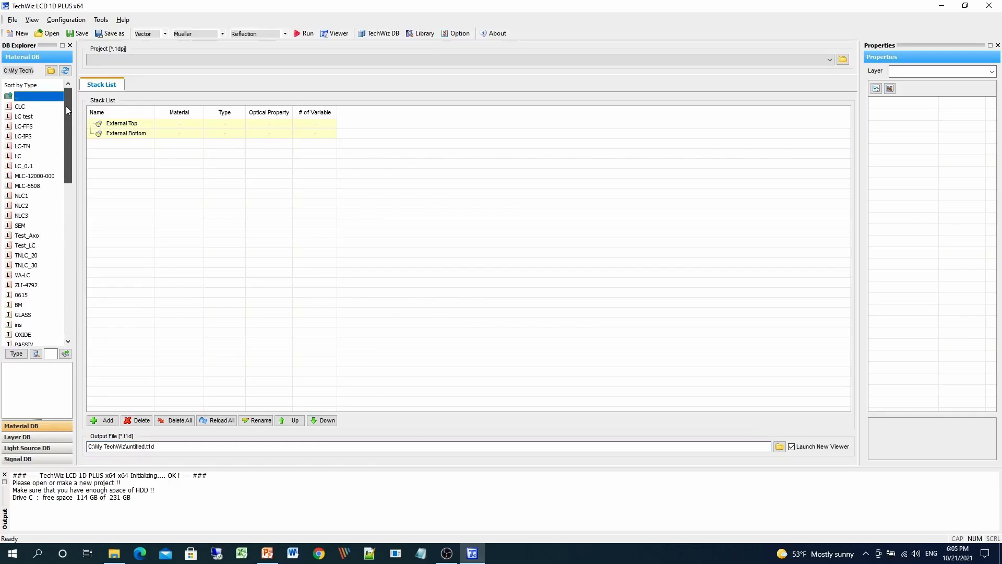
left_click(29, 148)
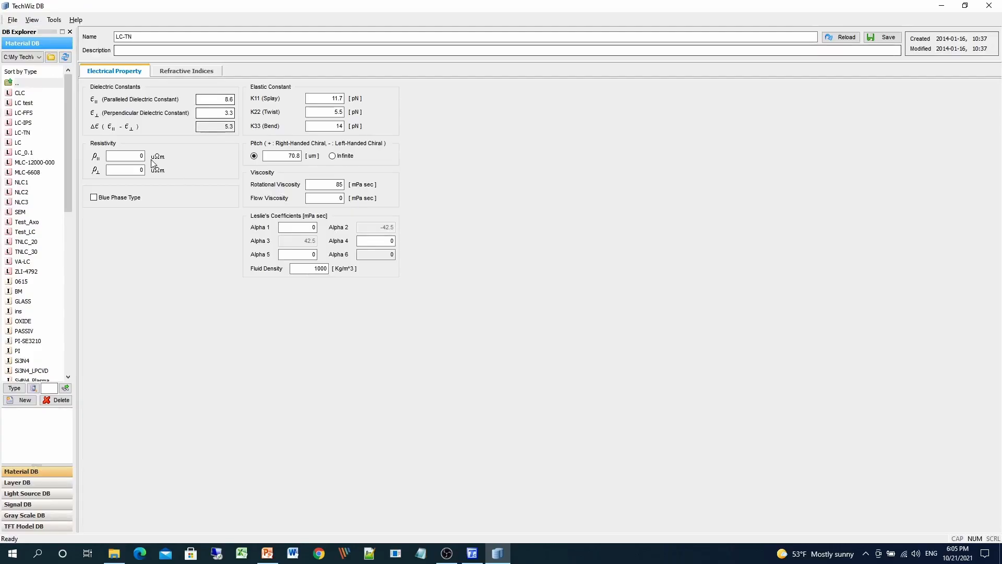
left_click(174, 74)
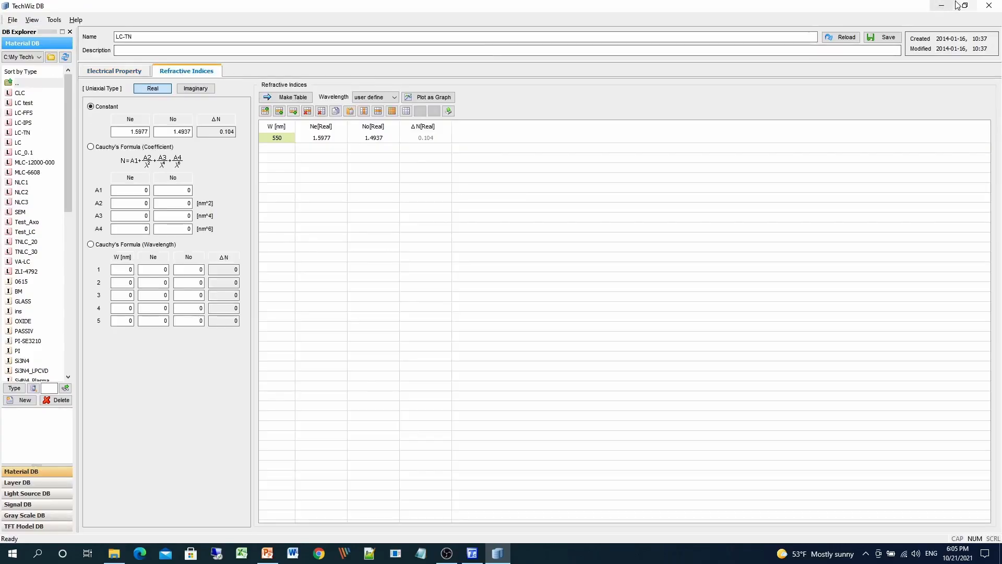
left_click(973, 10)
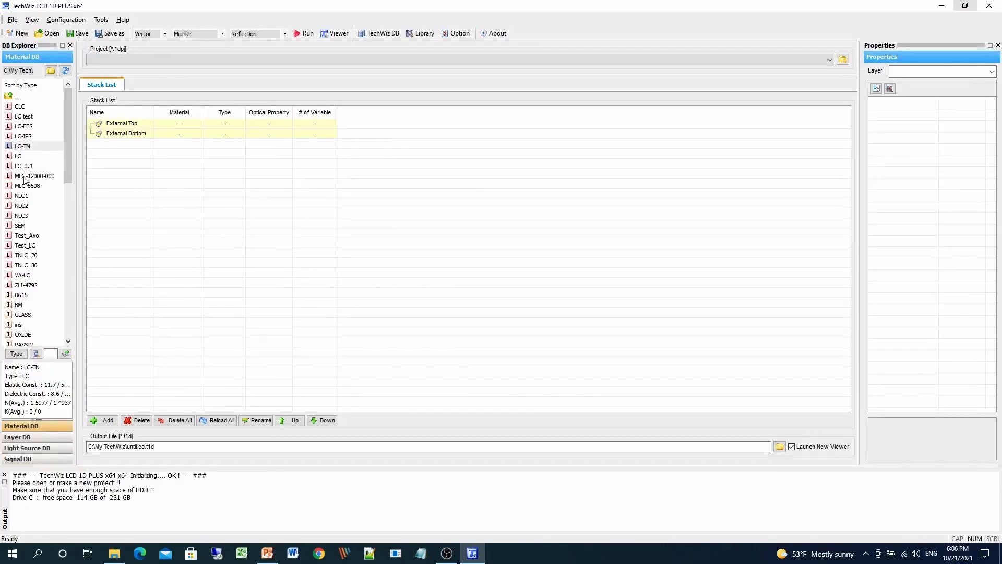
Add the LC-TN, GLASS, BM and ITO materials to the stack list as layers.
left_click_drag(22, 146, 83, 131)
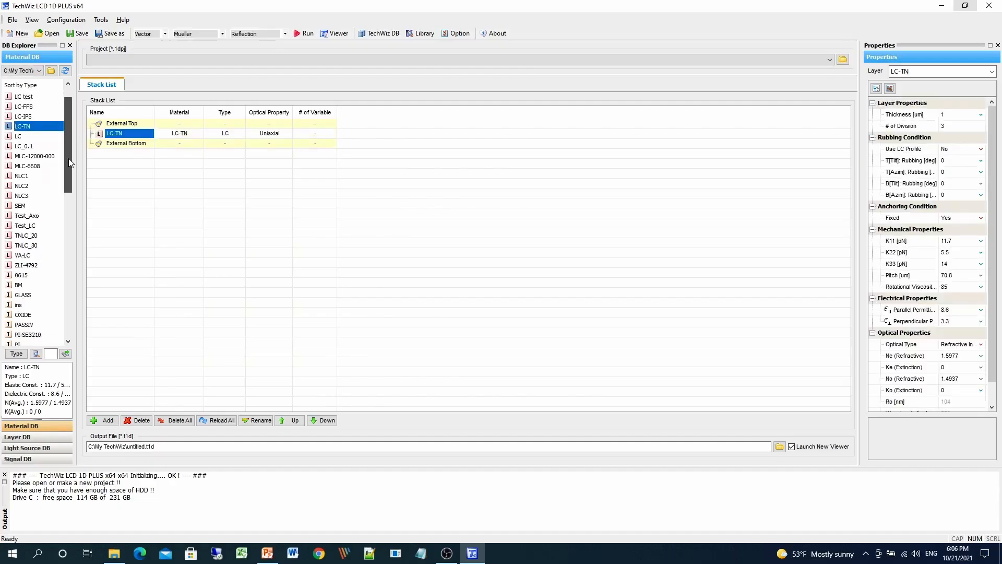
scroll(67, 158, "down", 5)
left_click_drag(23, 176, 99, 159)
left_click(25, 207)
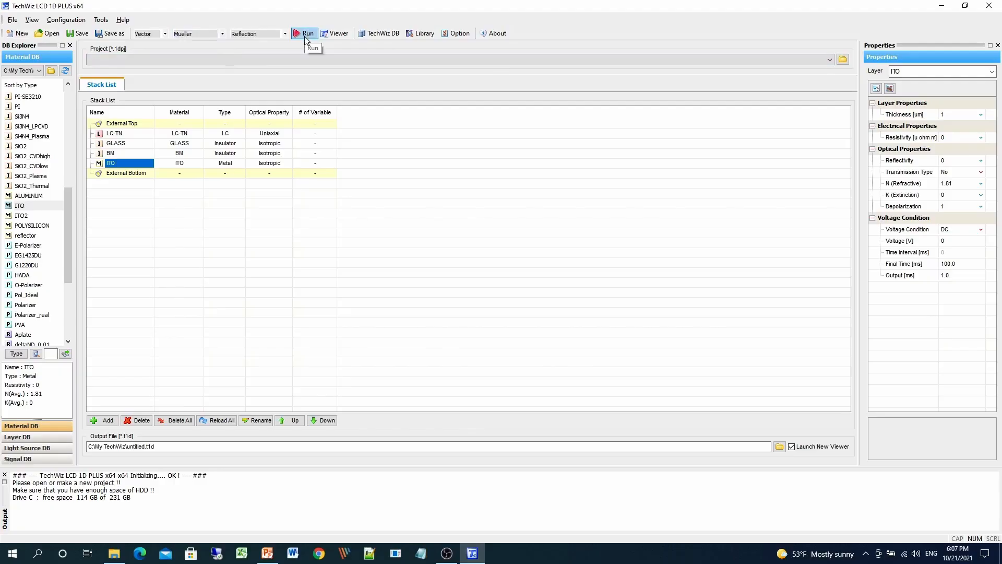
Review the general, LC solver, saturation, iteration, optic solver, Rth calculation and display options without changing them.
left_click(453, 34)
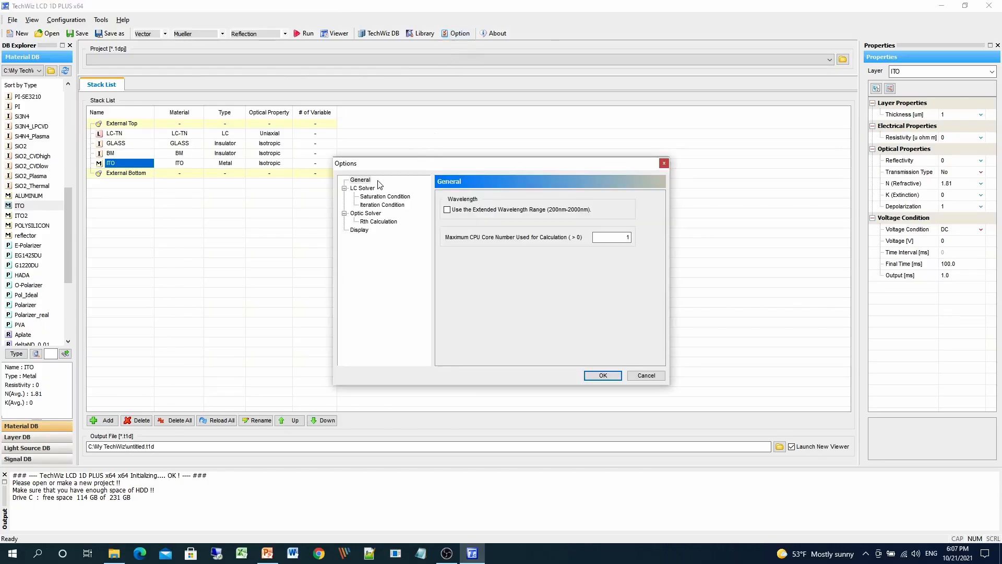
left_click(362, 188)
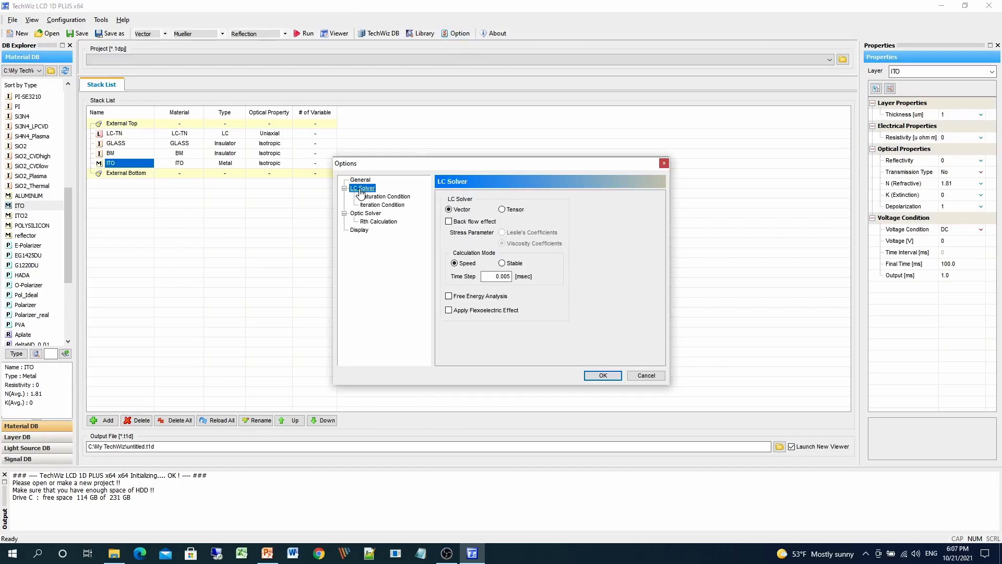
left_click(385, 196)
left_click(383, 205)
left_click(367, 213)
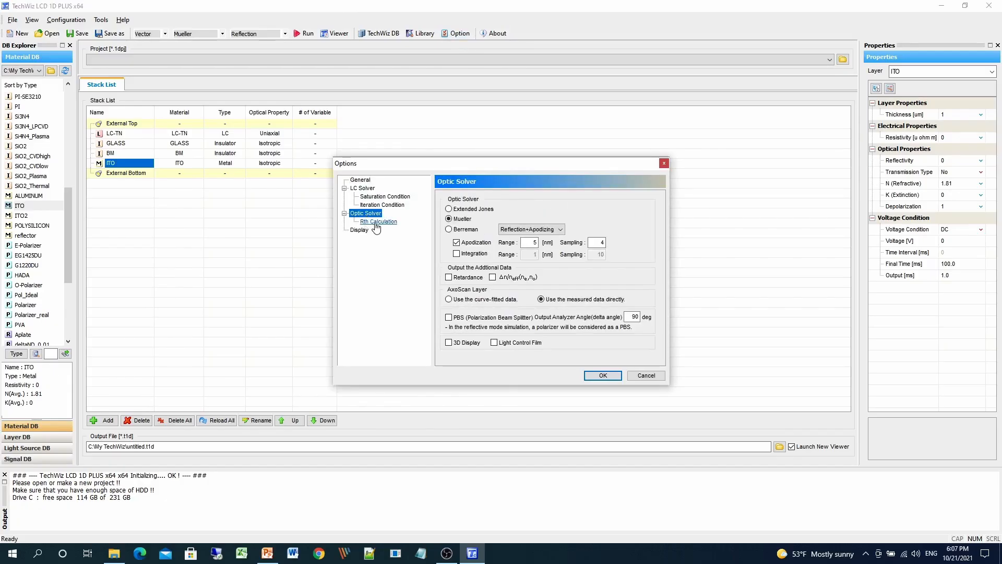
left_click(377, 221)
left_click(362, 230)
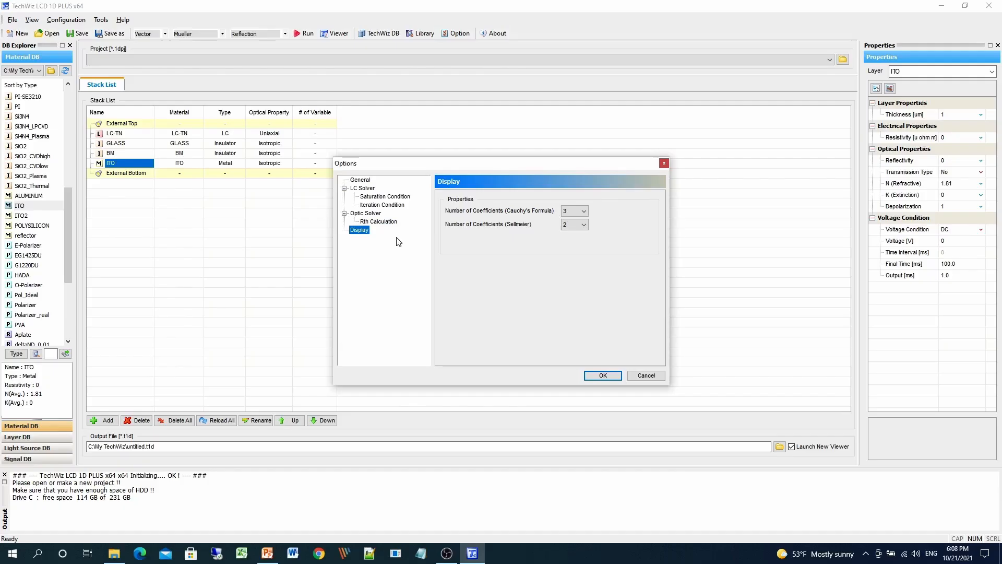
left_click(650, 375)
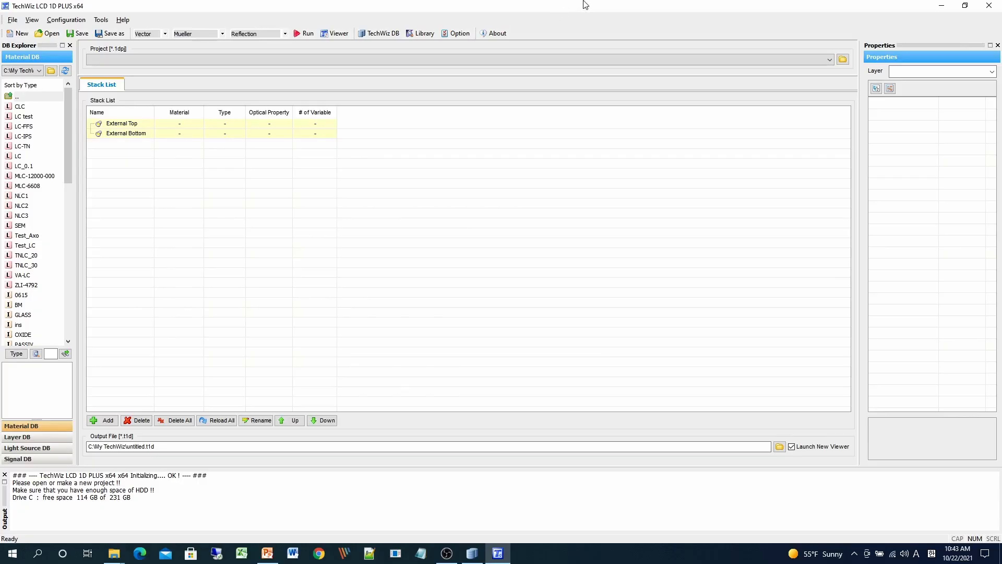
Create a new project named ex in its own project folder on the desktop.
left_click(13, 20)
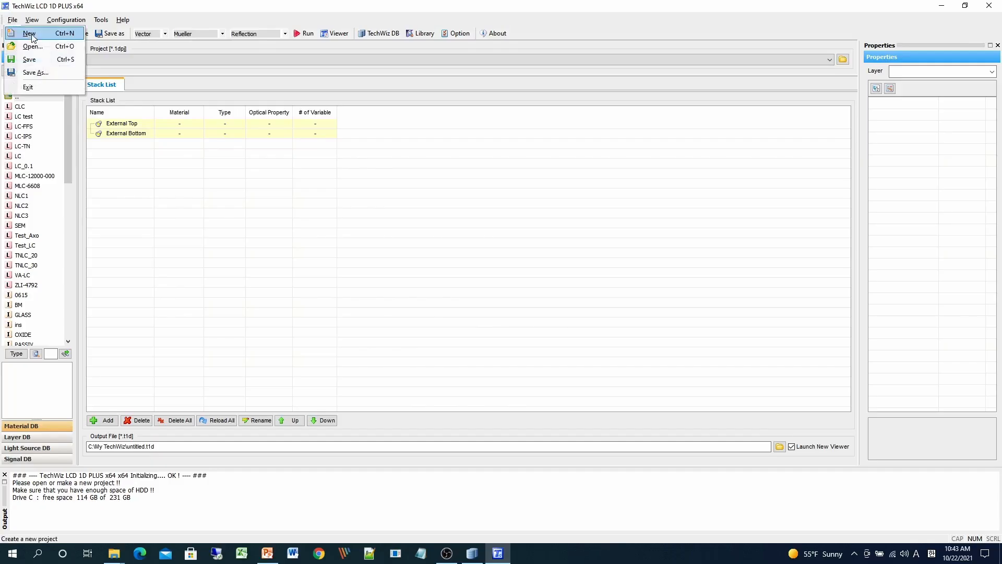
left_click(30, 34)
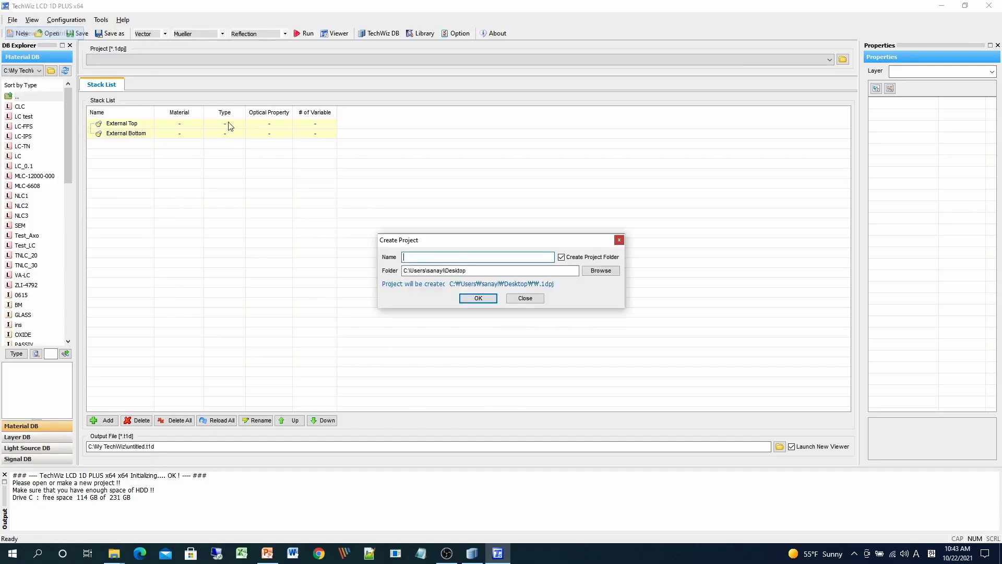
left_click_drag(450, 247, 388, 209)
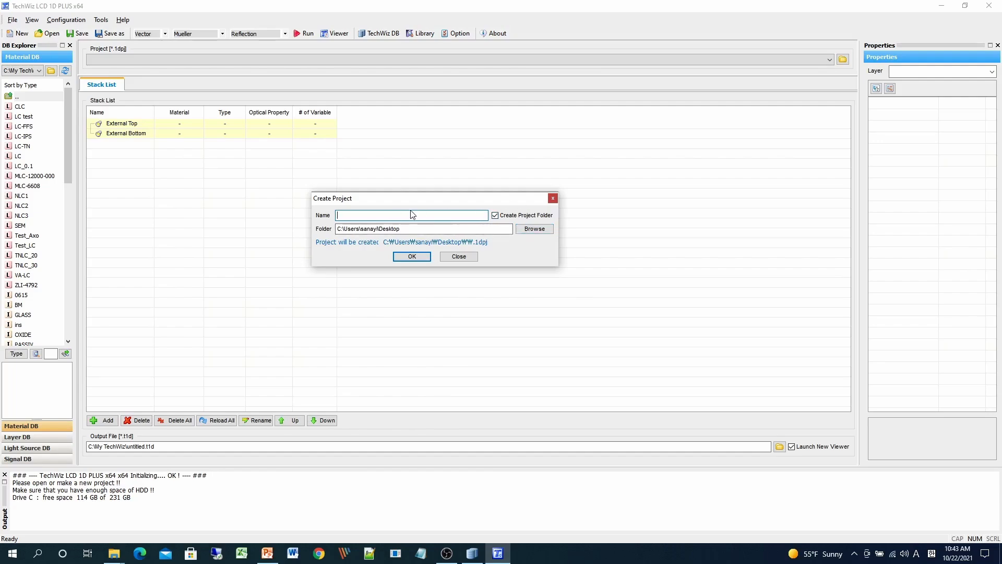
type("ex")
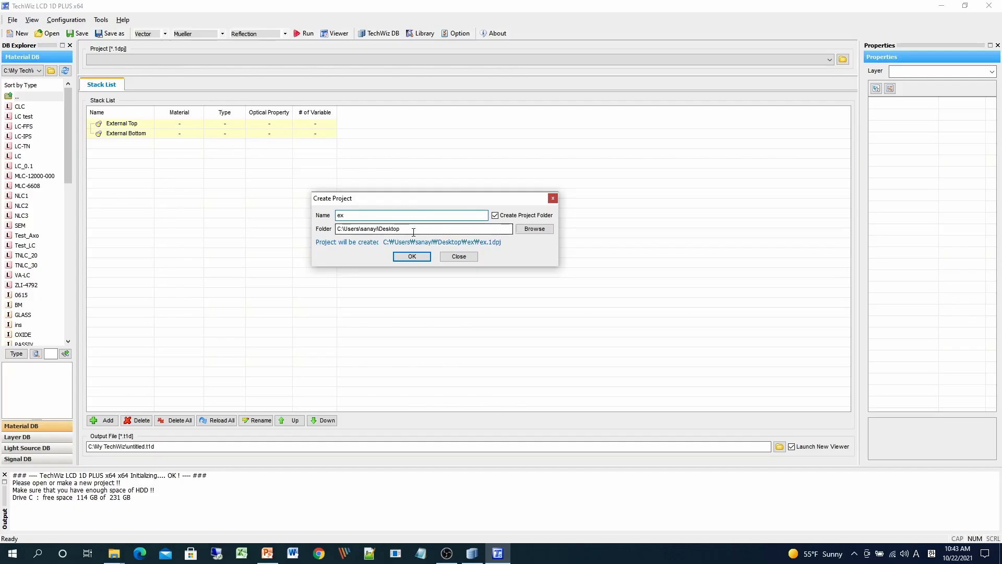
left_click(422, 257)
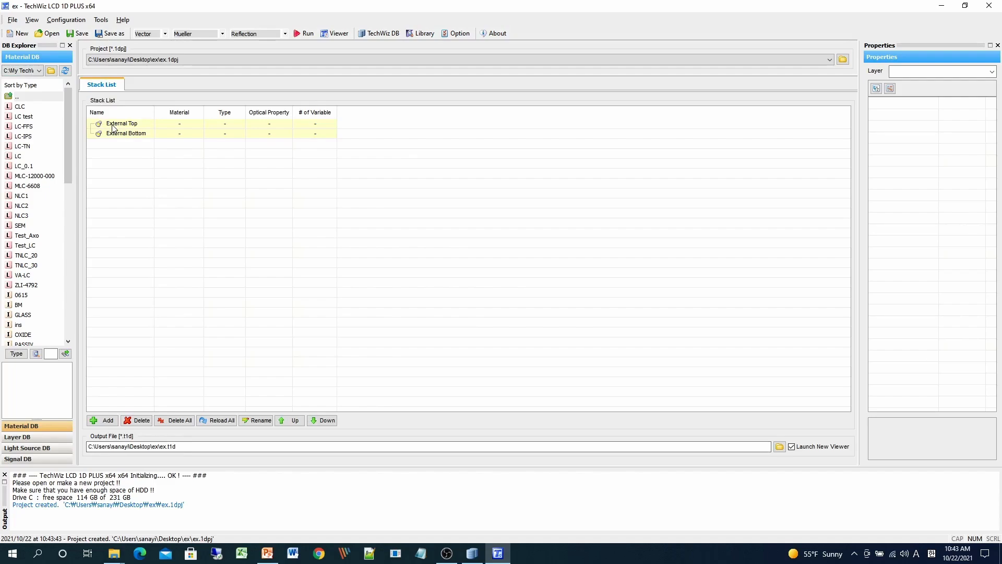
Place the simulator window beside the training slide and add a Polarizer layer beneath External Top.
key("super+Right")
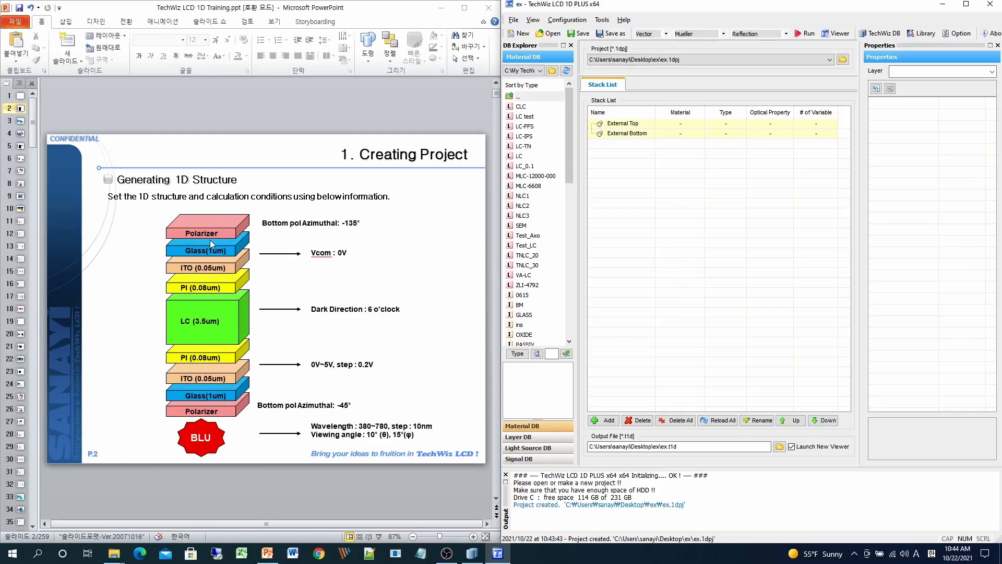
left_click_drag(571, 128, 593, 258)
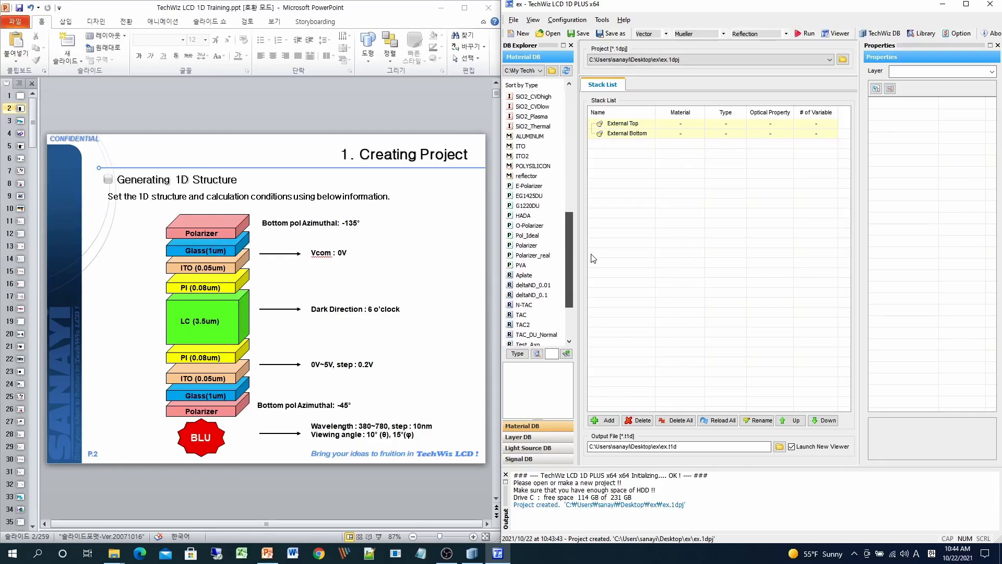
left_click(526, 245)
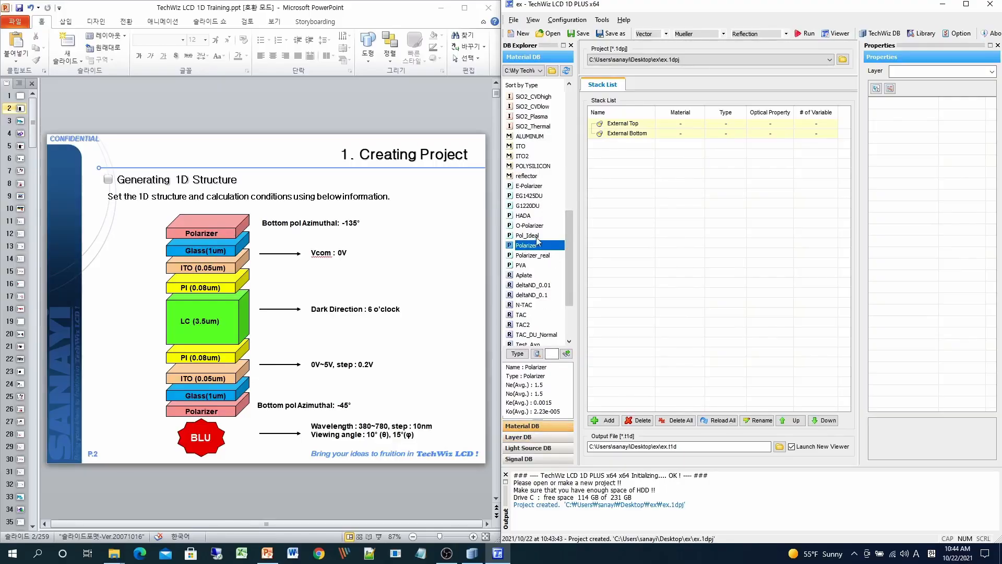
left_click_drag(538, 241, 622, 134)
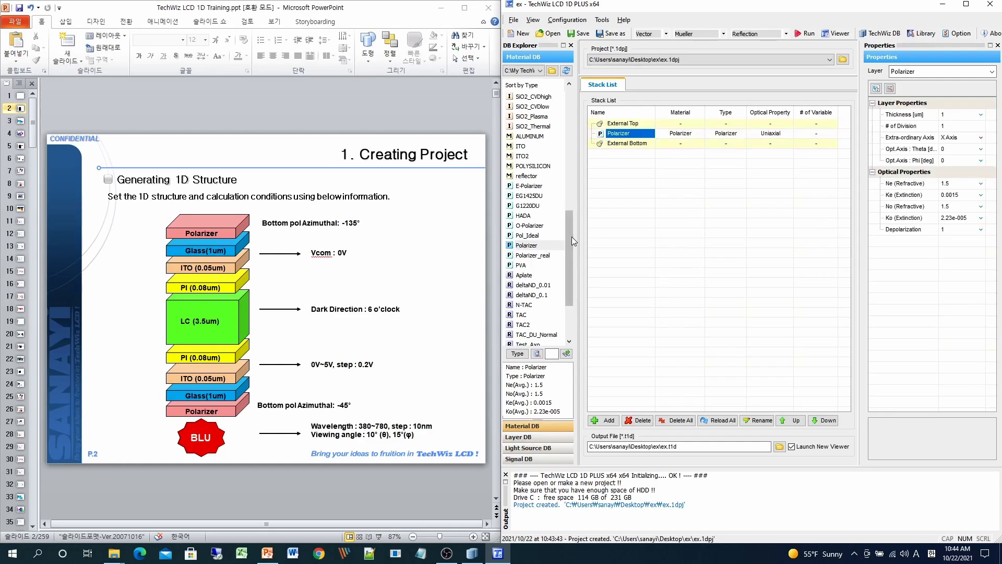
Add GLASS, ITO and PI layers in that order beneath the Polarizer in the stack list.
left_click_drag(572, 237, 618, 142)
left_click(531, 157)
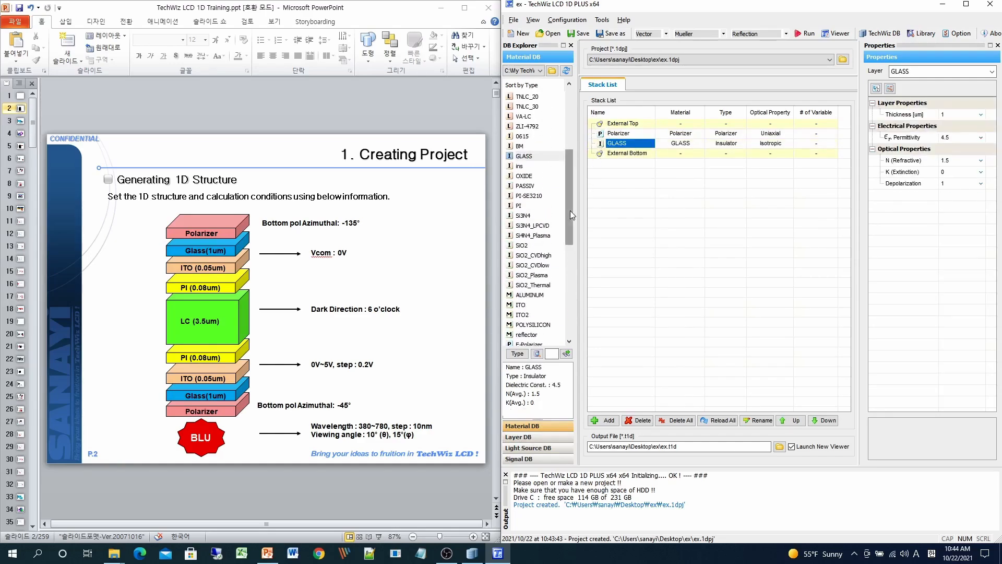
left_click_drag(521, 306, 601, 166)
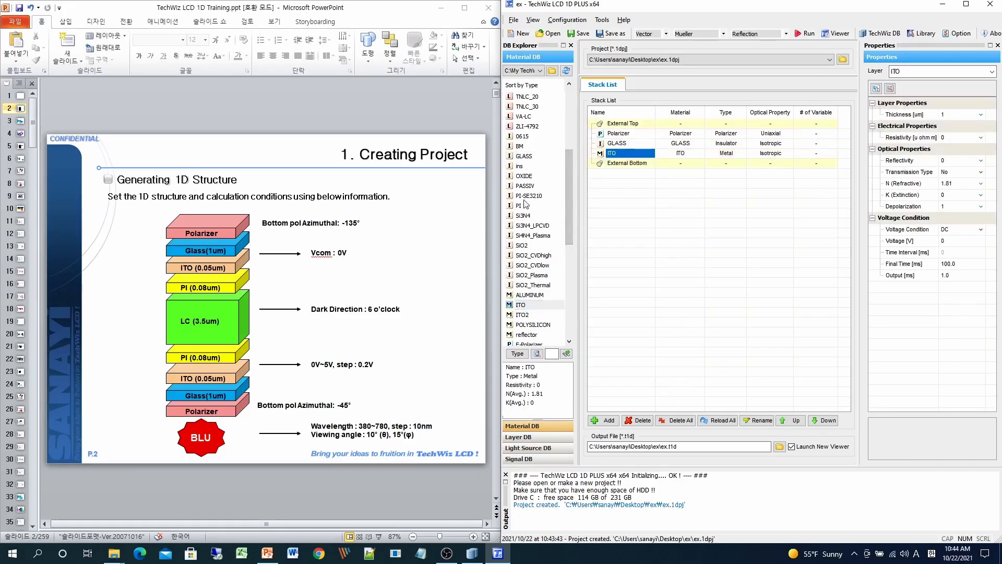
left_click_drag(526, 204, 599, 163)
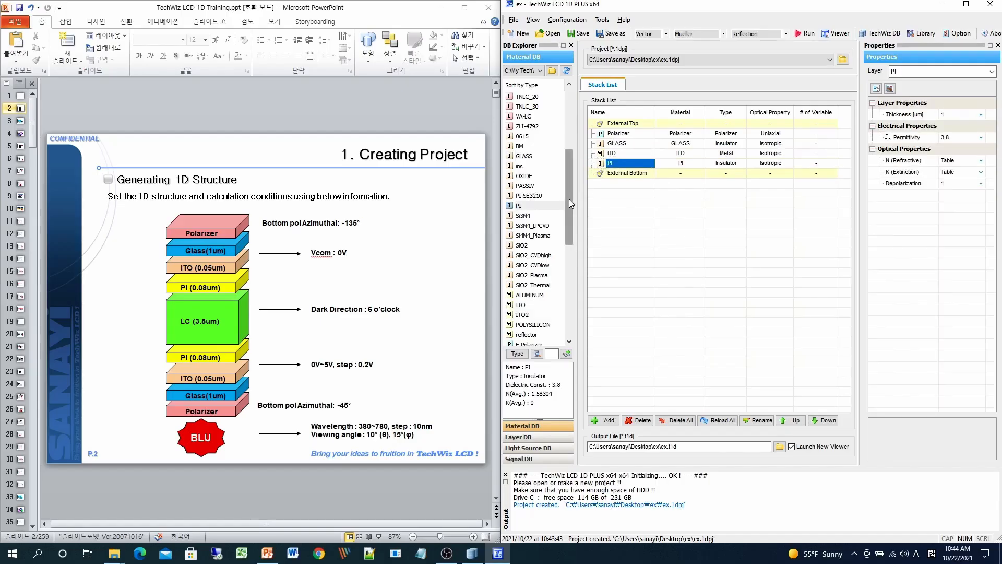
Add the TNLC_30 liquid crystal material as a layer beneath the PI layer.
left_click_drag(569, 199, 568, 170)
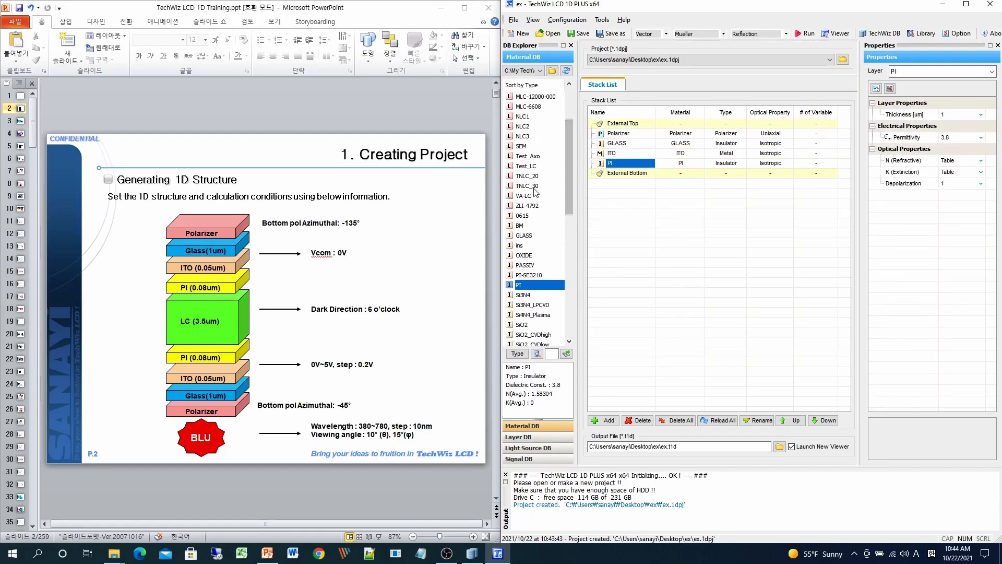
left_click(534, 188)
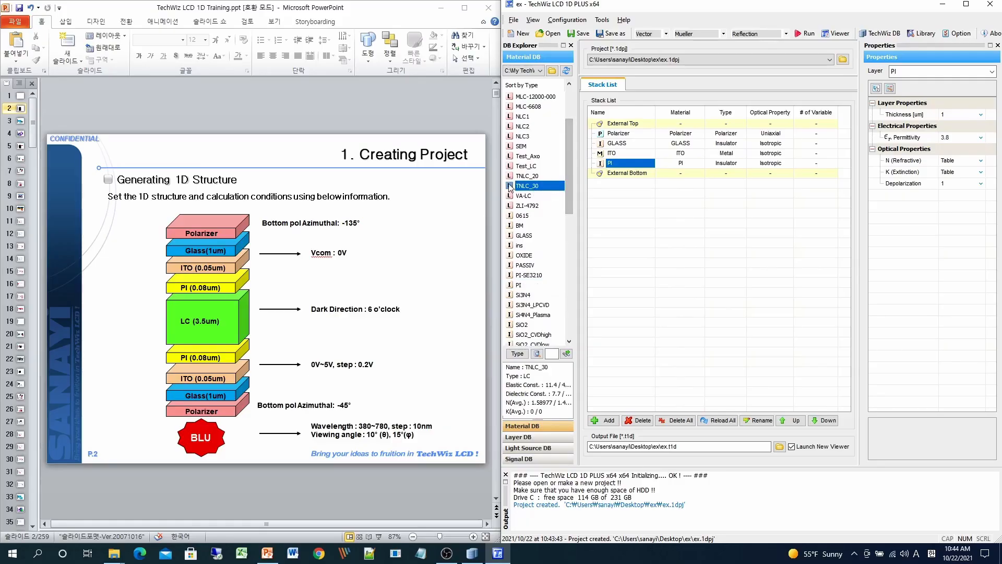
double_click(535, 186)
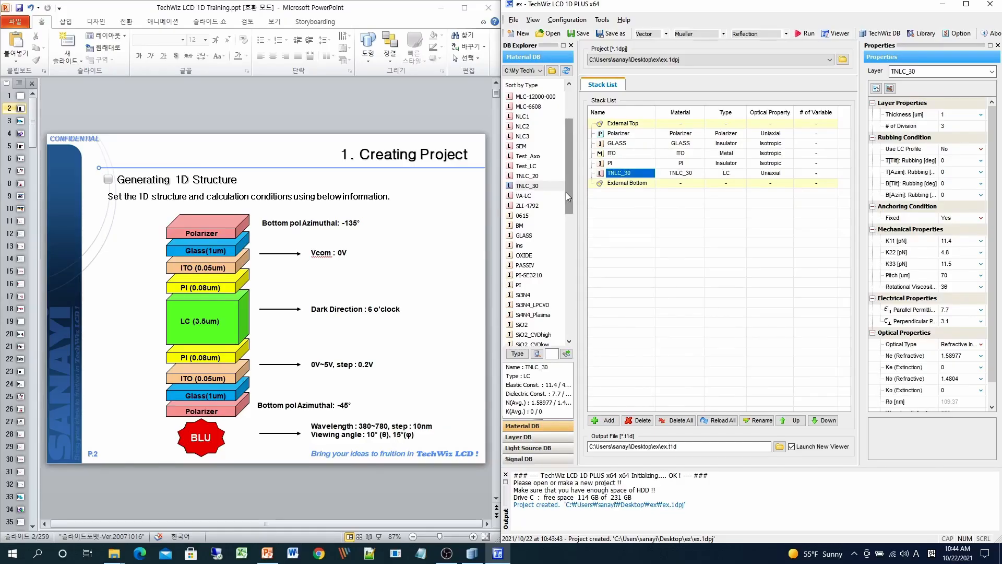
Copy the PI, ITO, GLASS and Polarizer layers below TNLC_30 in mirrored order.
left_click(621, 165)
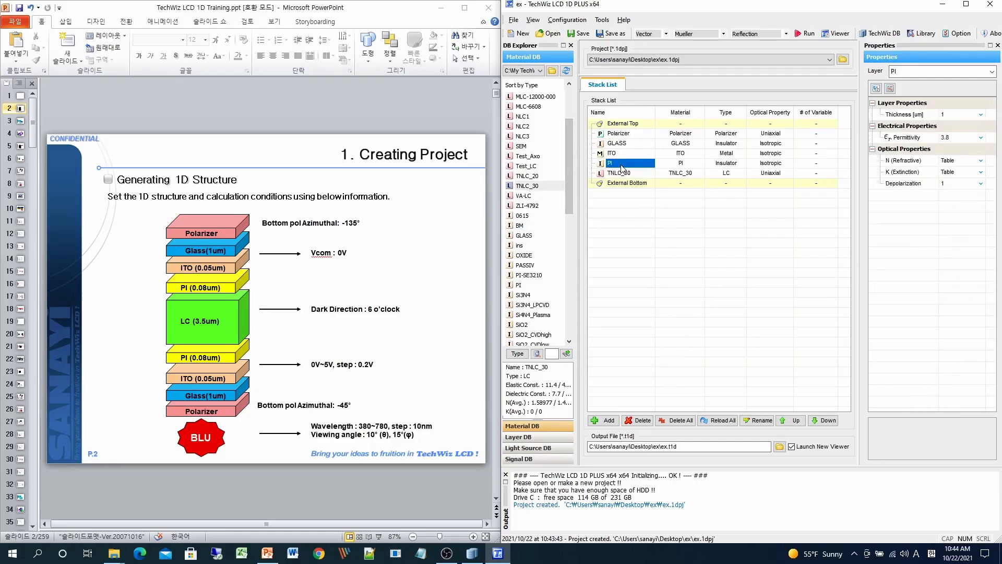
left_click_drag(621, 167, 640, 184)
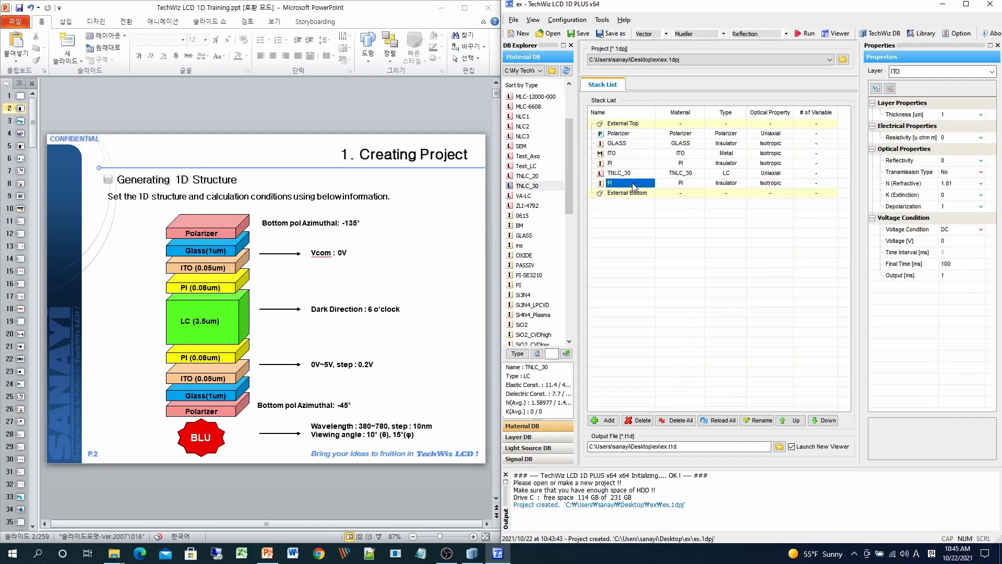
left_click_drag(625, 147, 640, 194)
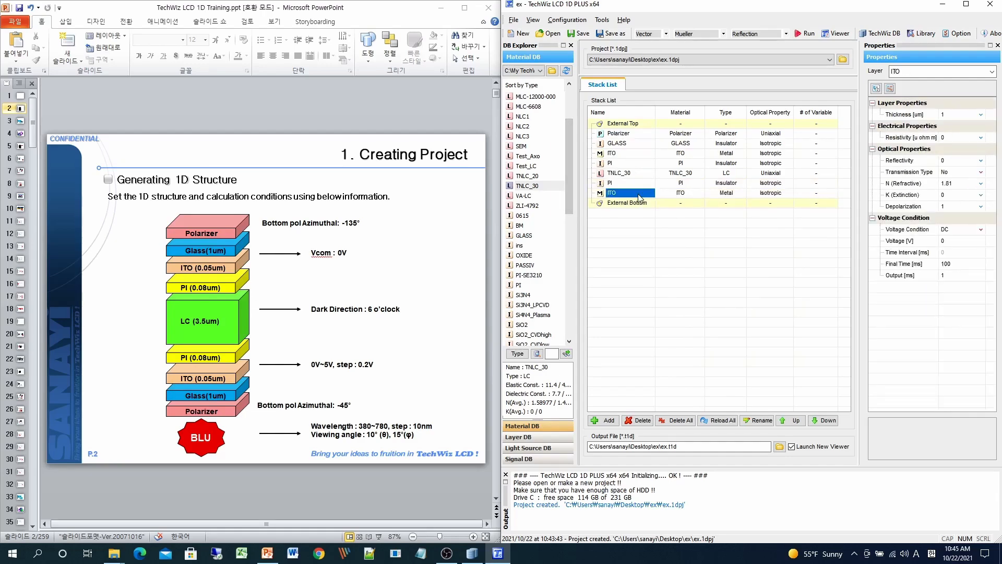
left_click_drag(619, 135, 639, 206)
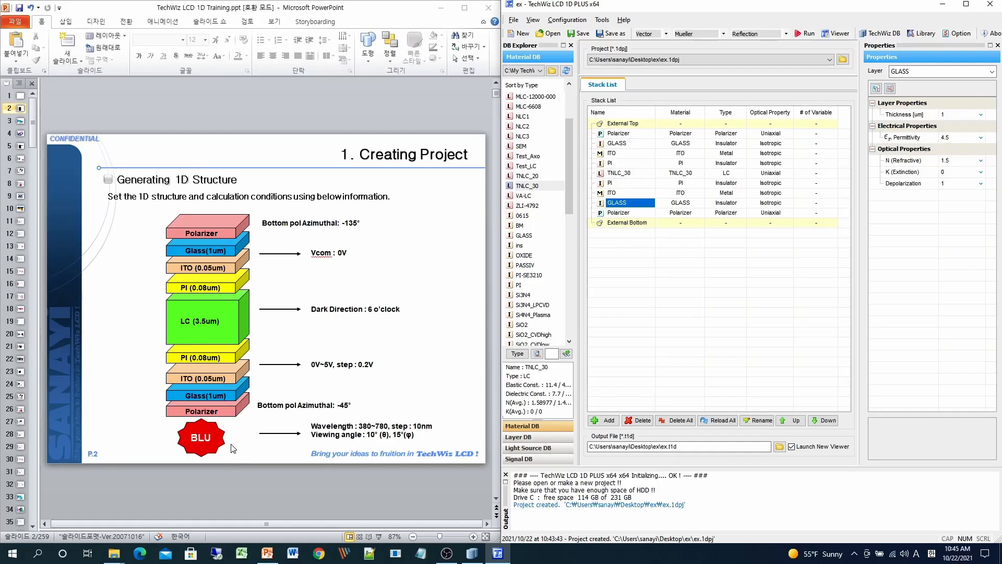
Assign the CCFL light source from the light source database to External Bottom as the backlight.
left_click(535, 448)
left_click(524, 106)
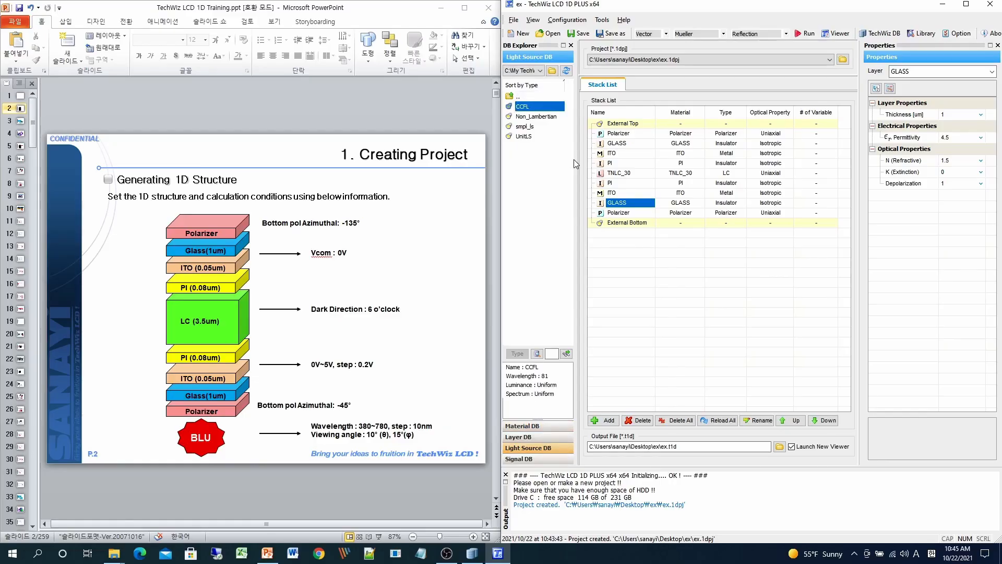
left_click_drag(528, 108, 650, 223)
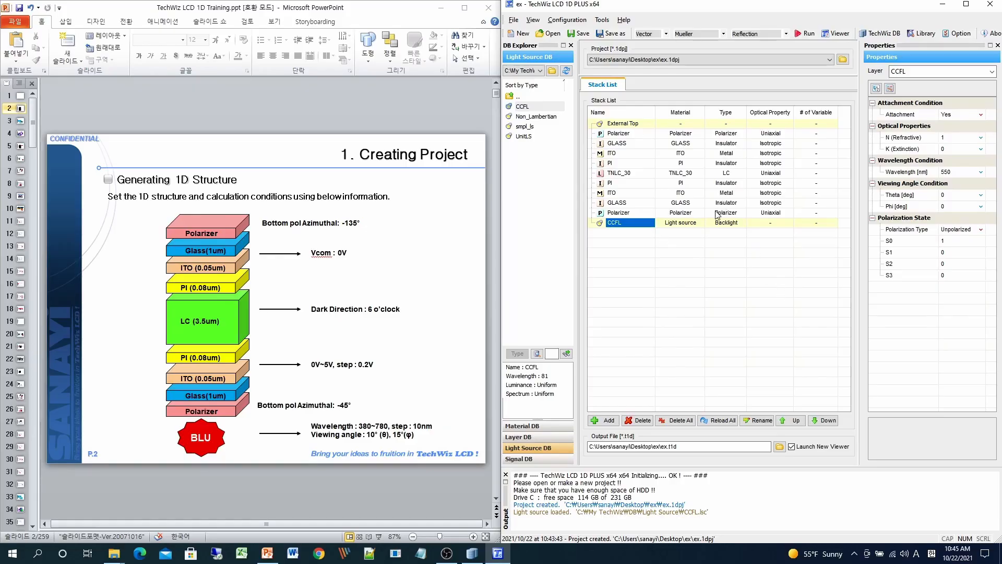
Set the TNLC_30 layer's thickness to 3.5 um and its number of divisions to 15.
left_click(627, 173)
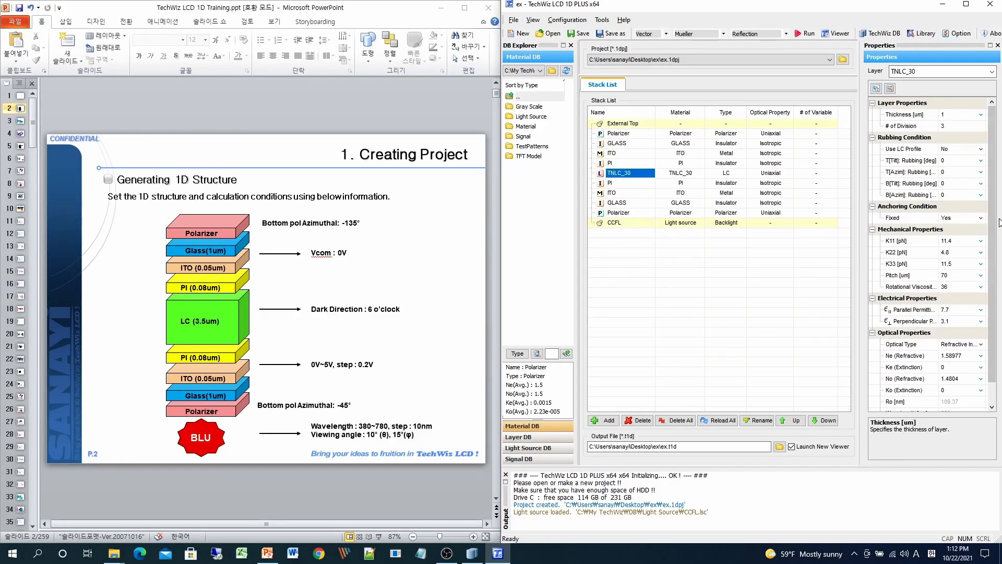
left_click_drag(994, 222, 998, 176)
left_click(950, 115)
type("3.5")
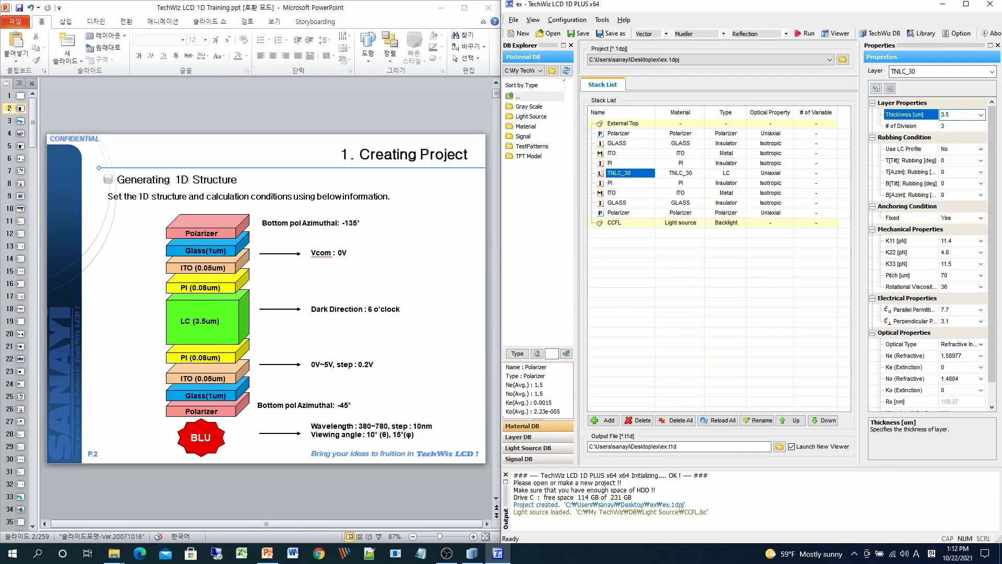
left_click(951, 128)
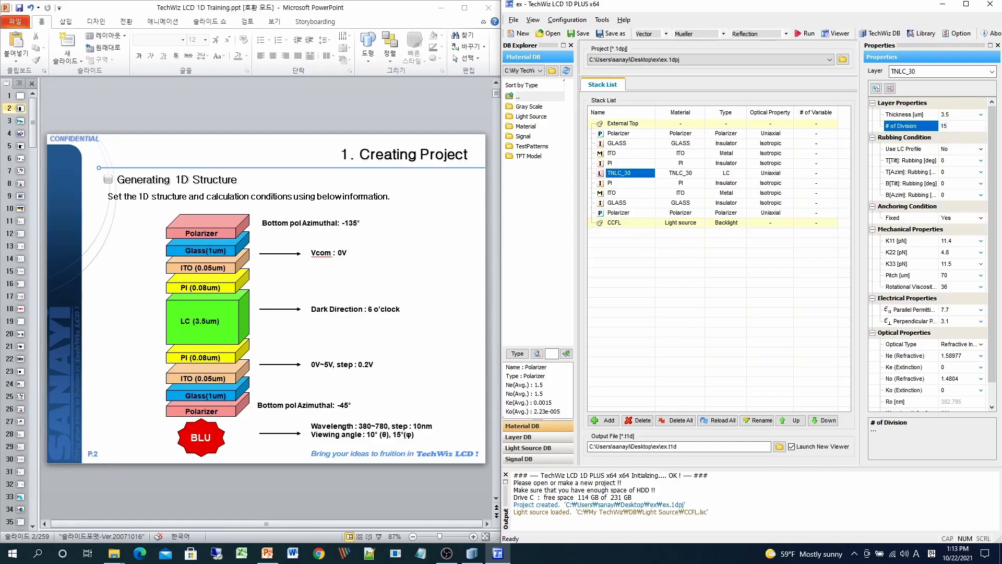
Set both the top and bottom rubbing tilt angles of the TNLC_30 layer to 3 degrees.
key("Return")
left_click(958, 161)
type("3")
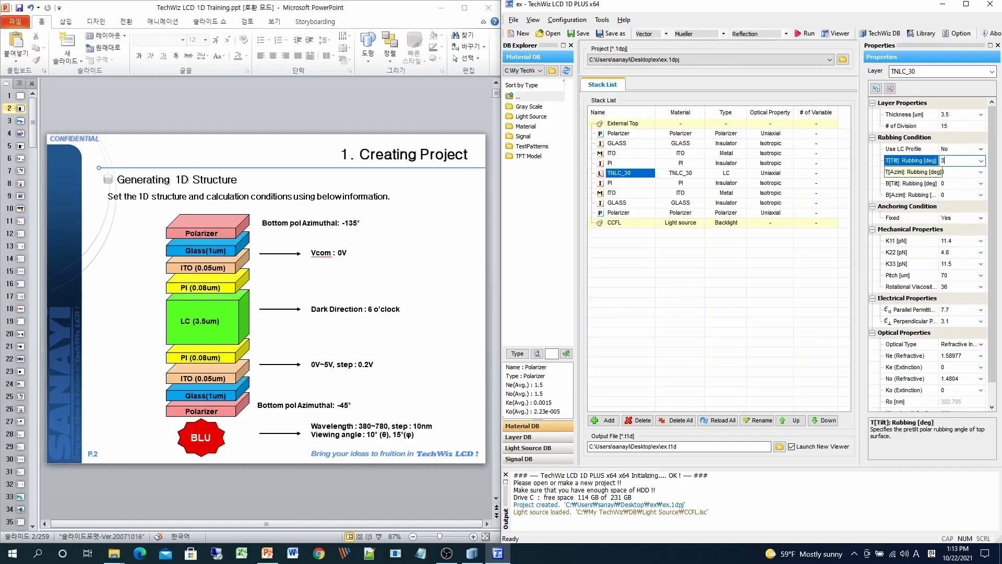
left_click(950, 184)
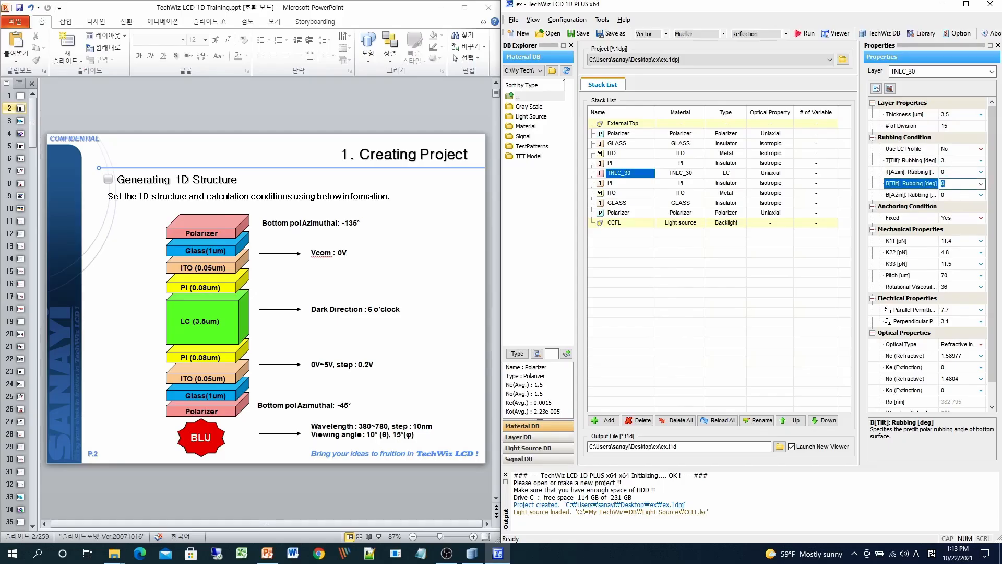
type("3")
Set the TNLC_30 layer's bottom azimuthal rubbing angle to -45 degrees and its top azimuthal rubbing angle to -135 degrees.
key("Tab")
type("-45")
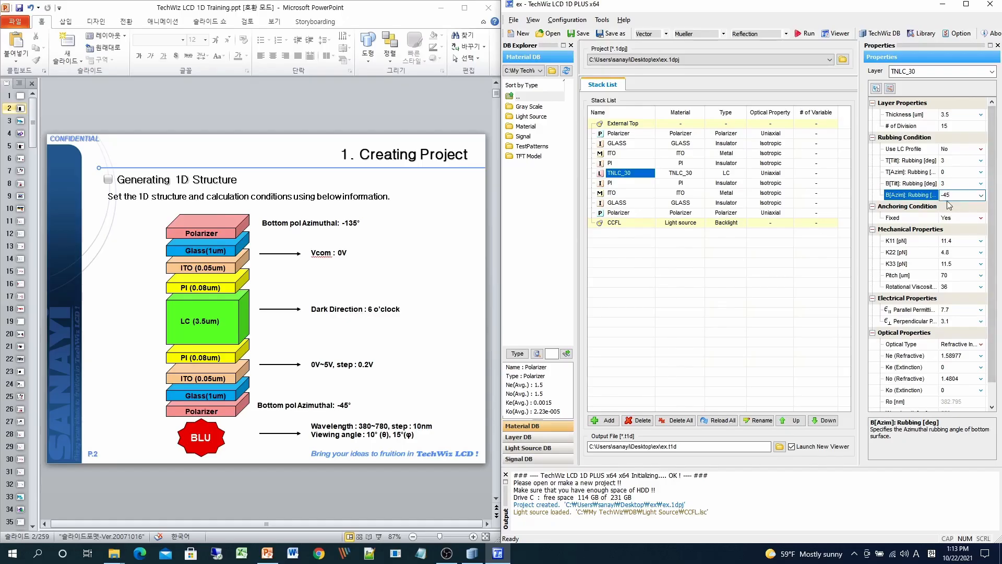
left_click(942, 172)
type("3")
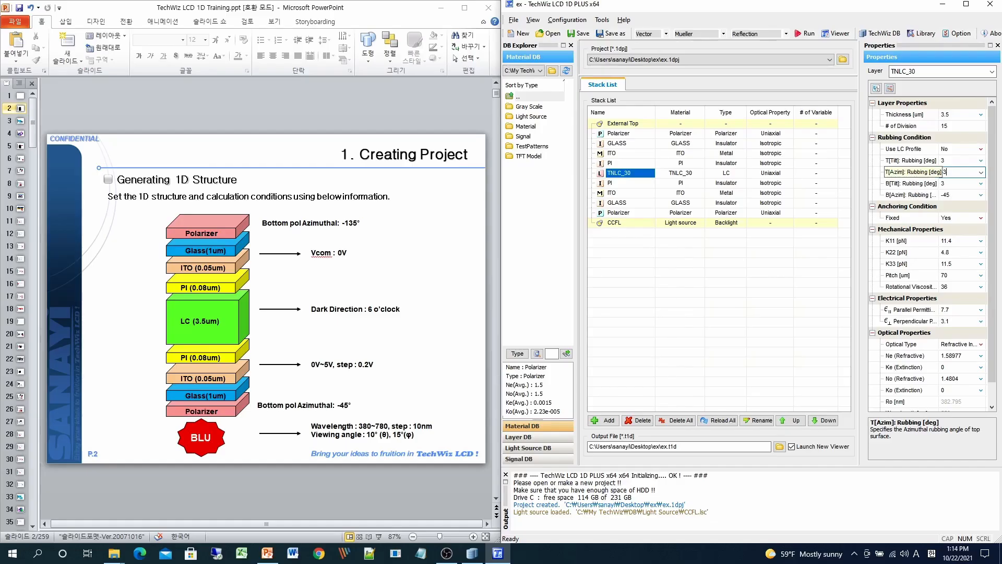
key("BackSpace")
type("135")
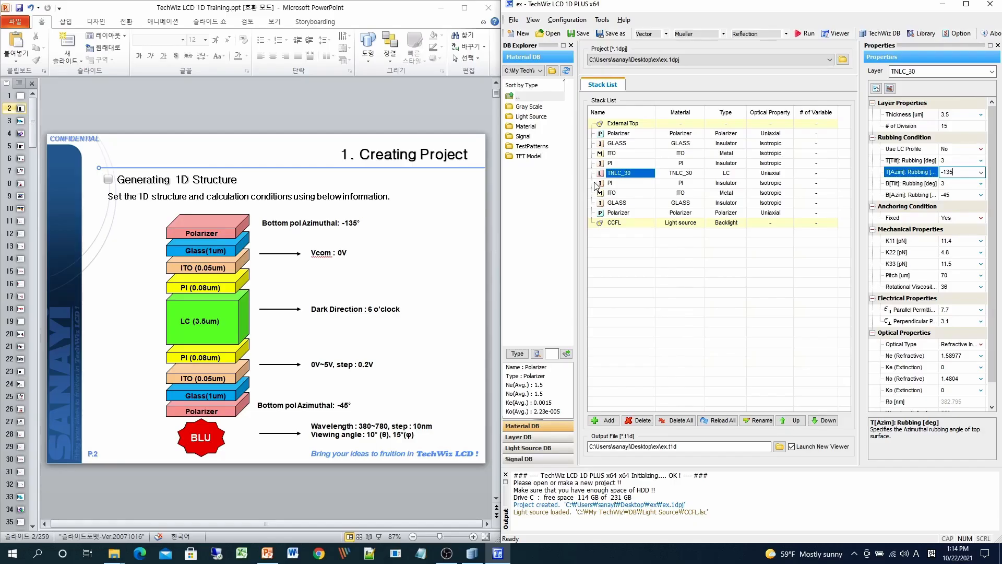
Set the optical axis Phi of the bottom Polarizer layer to -45 degrees, matching the liquid crystal's bottom rubbing azimuth.
left_click(614, 137)
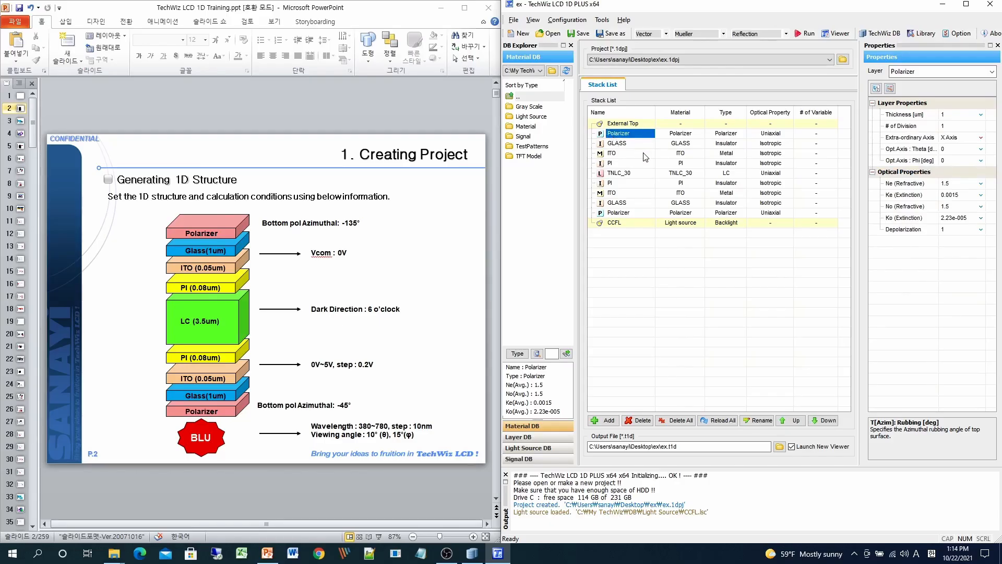
left_click(629, 213)
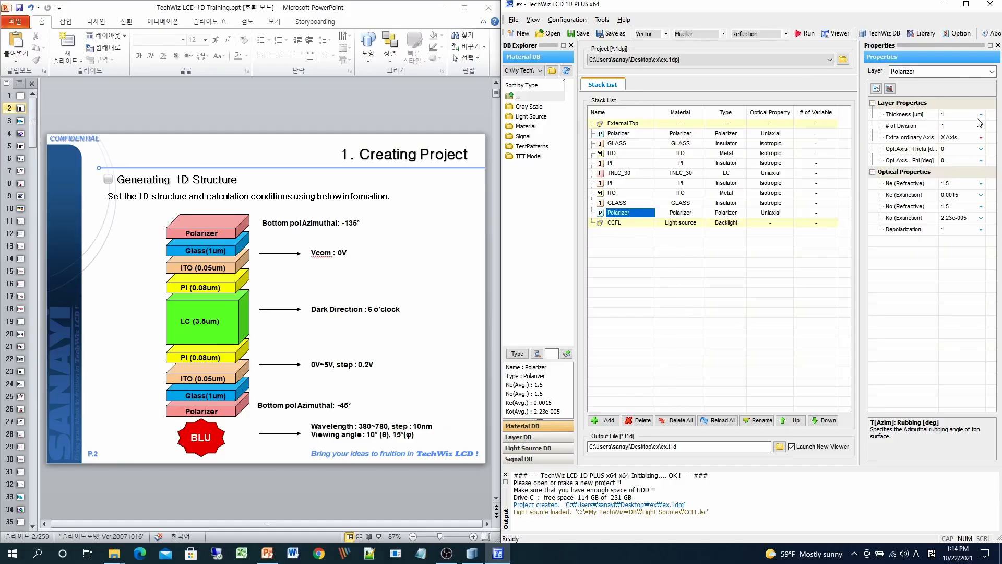
left_click(955, 162)
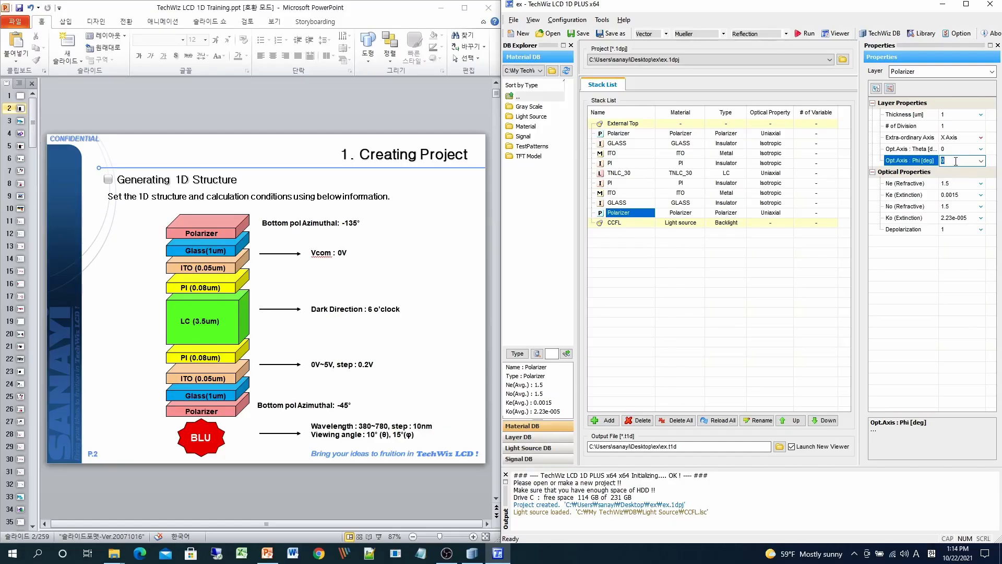
left_click(630, 175)
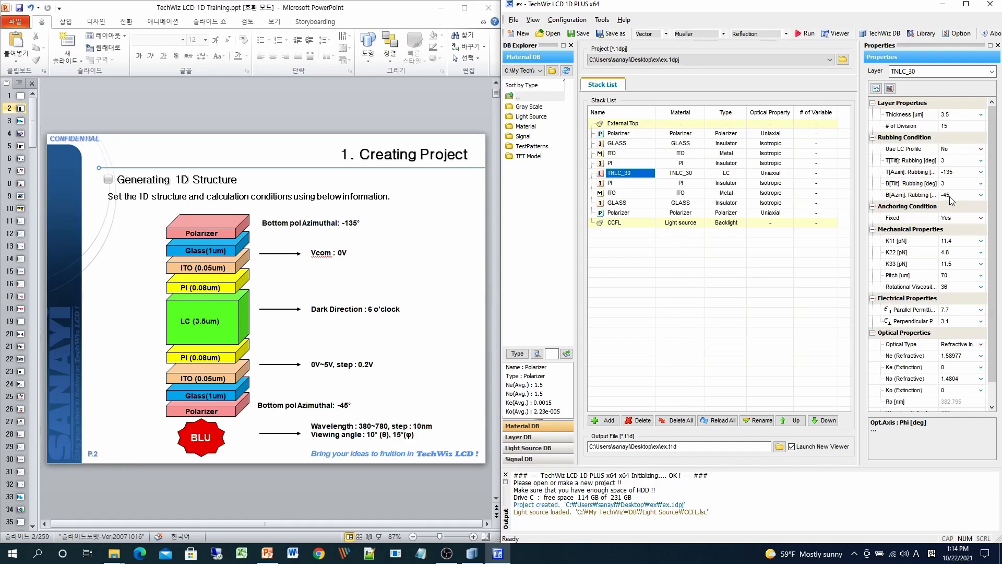
left_click(628, 211)
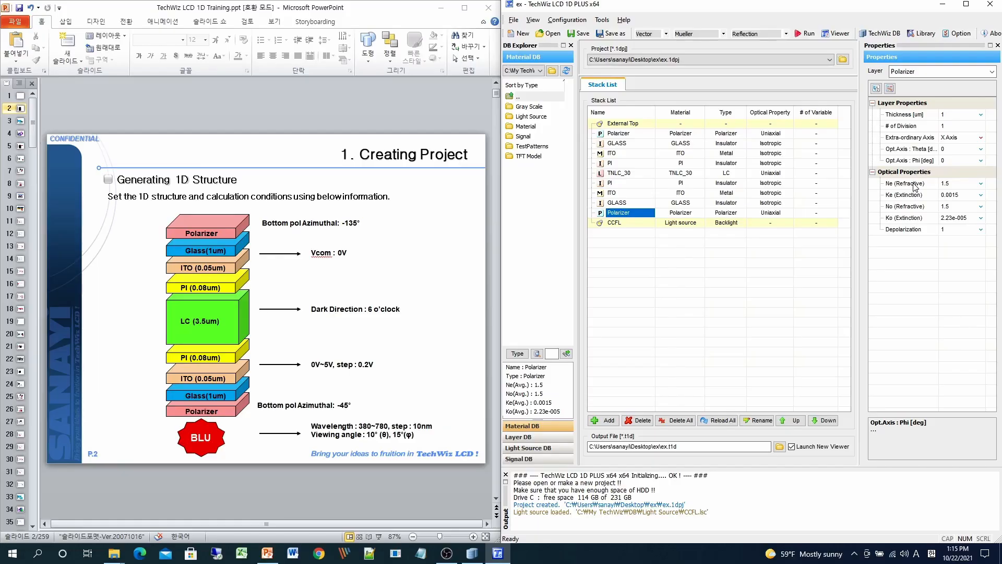
left_click(965, 160)
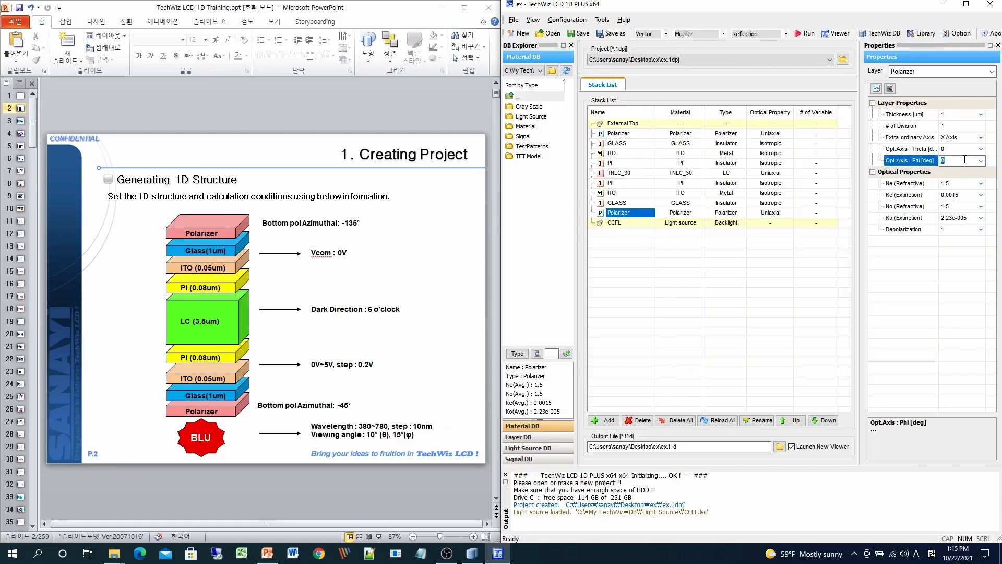
type("-45")
Set the optical axis Phi of the top Polarizer layer to -135 degrees.
left_click(625, 135)
left_click(958, 149)
left_click(958, 161)
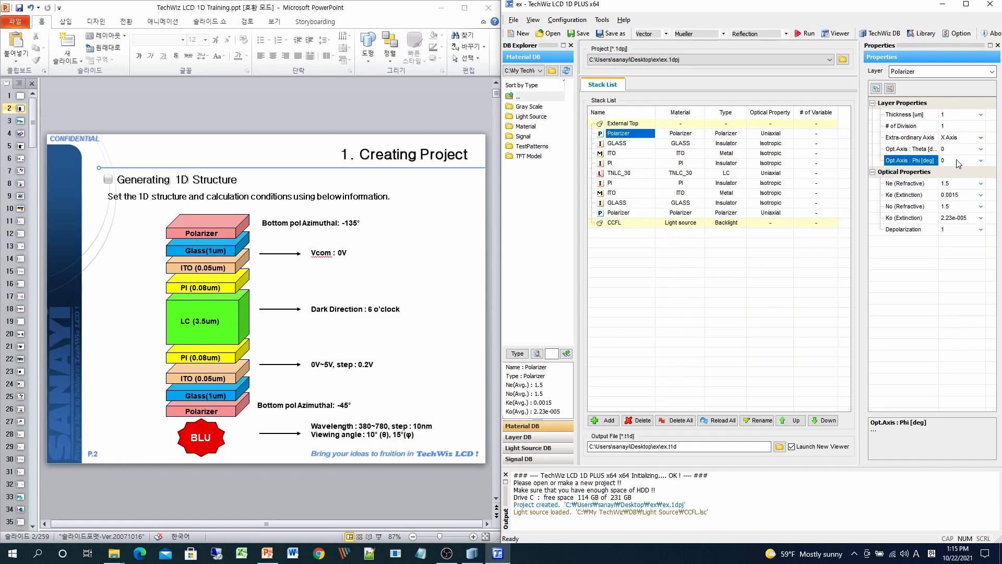
type("-135")
Set the thickness of both the top and bottom Polarizer layers to 230 um.
left_click(926, 119)
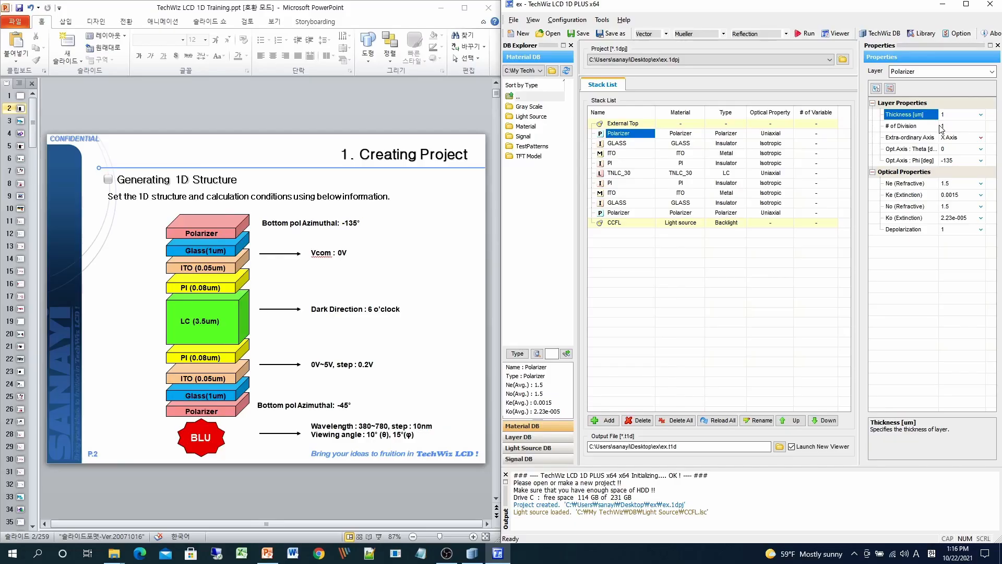
left_click(966, 115)
type("230")
left_click(629, 213)
left_click(964, 113)
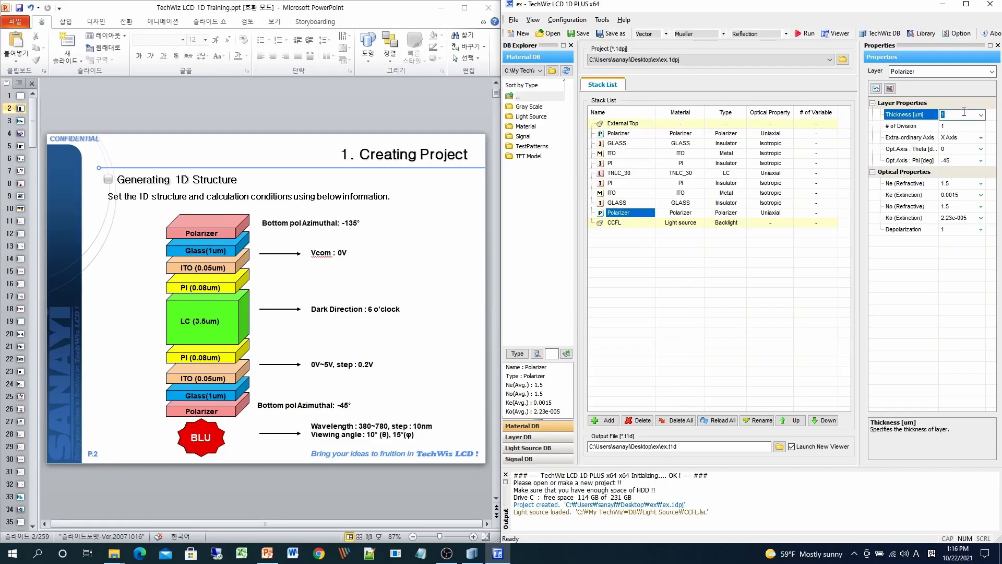
type("230")
Check the thickness of the upper and lower GLASS layers against the slide's specification.
left_click(642, 144)
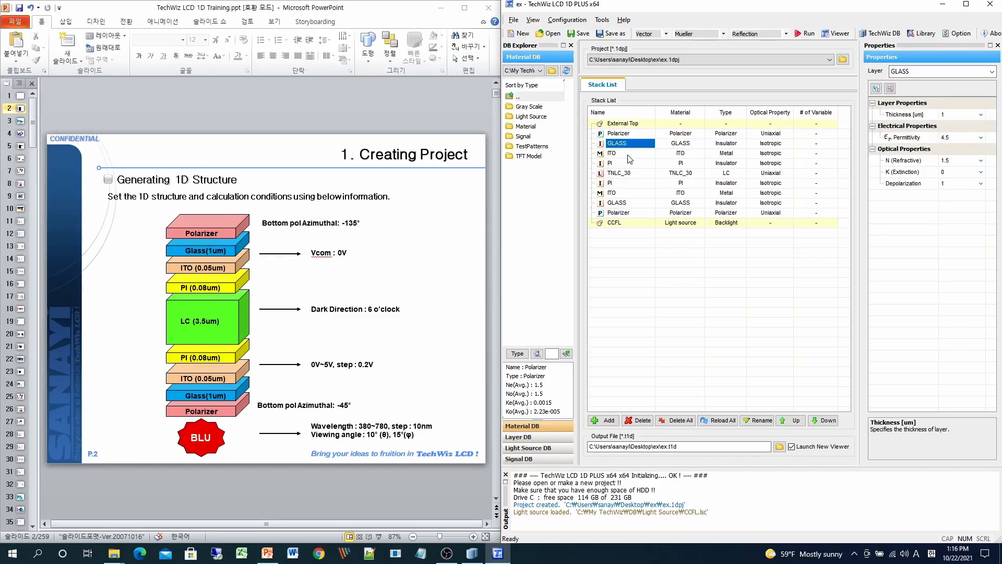
left_click(629, 203)
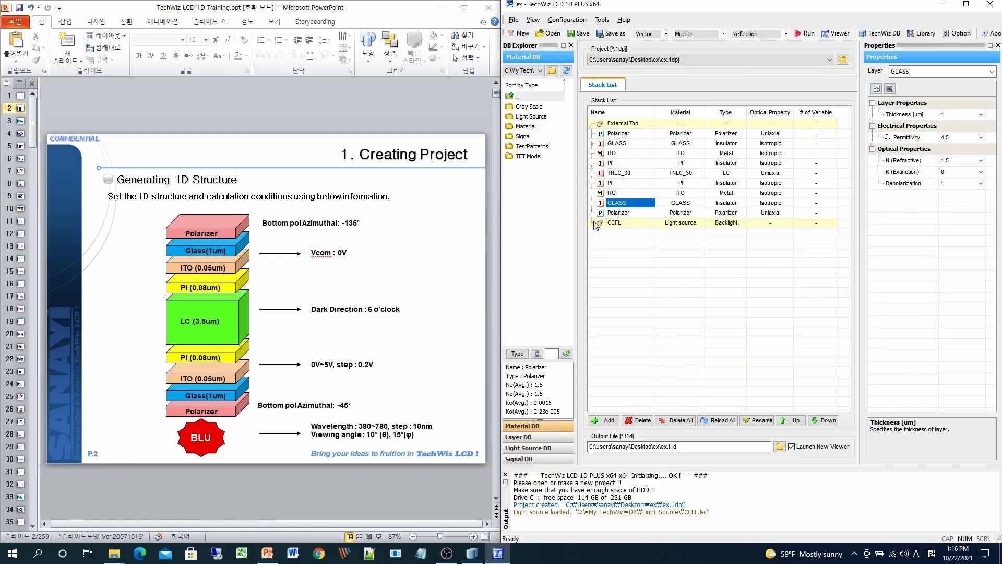
left_click(621, 145)
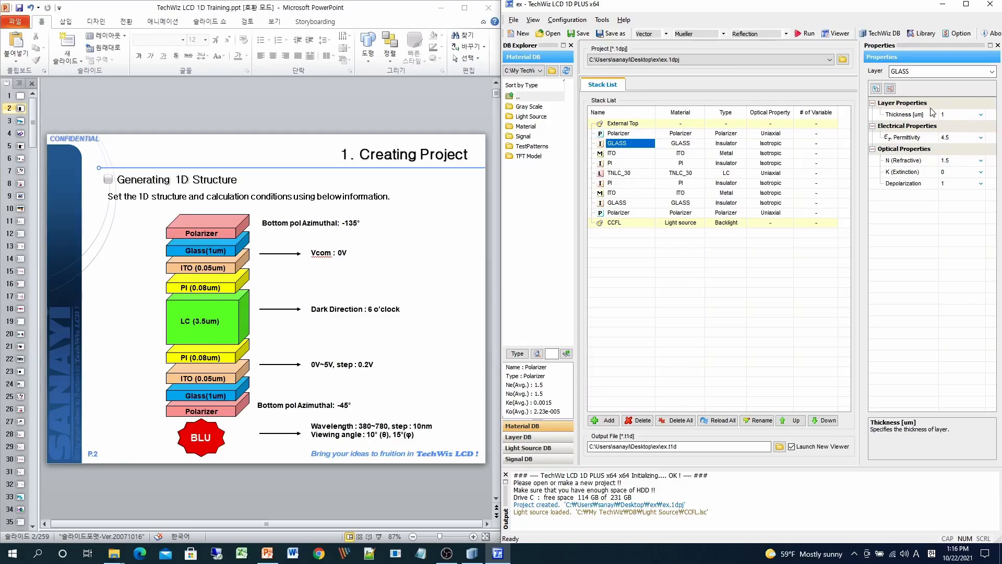
Set the thickness of both the upper and lower ITO layers to 0.05 um.
left_click(642, 154)
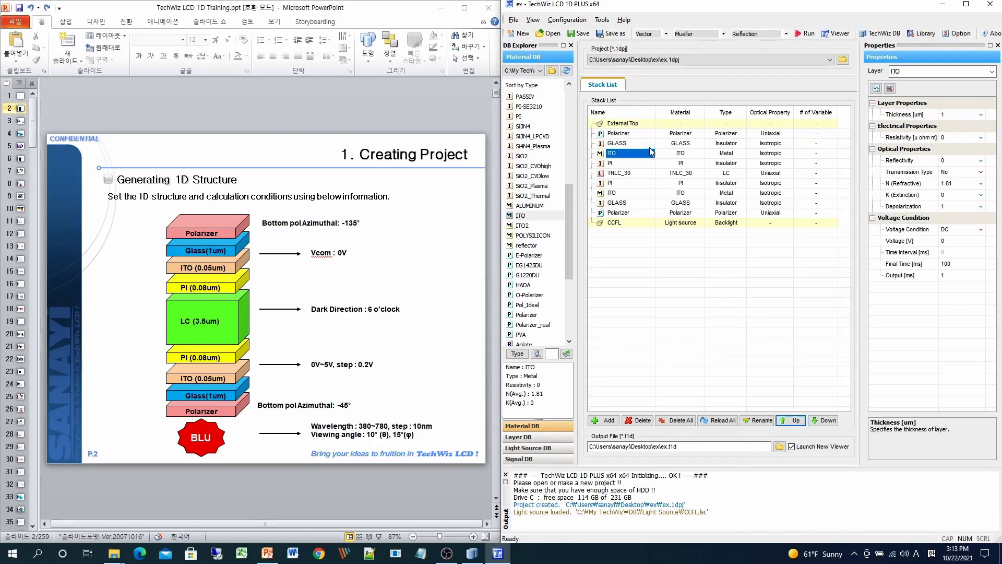
left_click(642, 195)
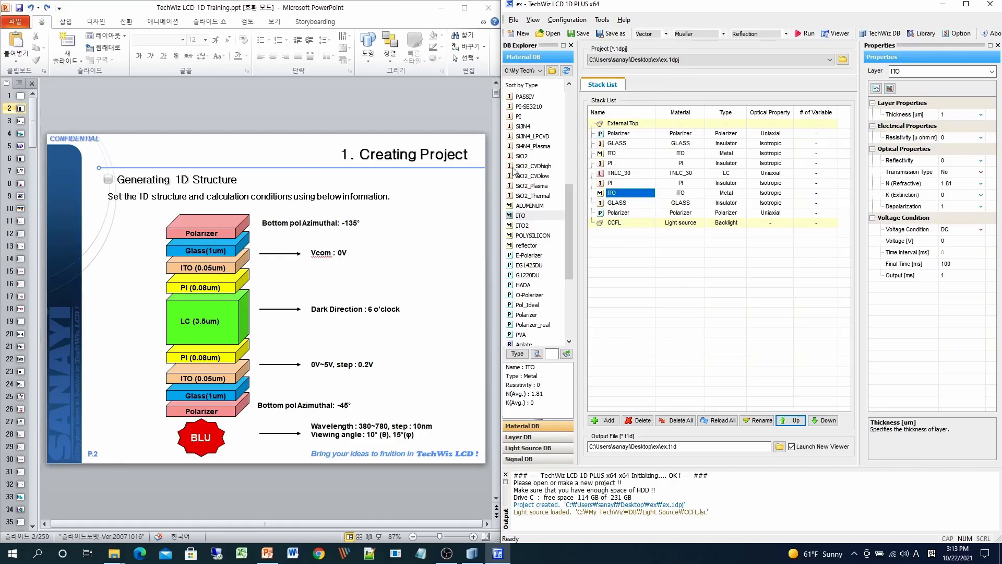
left_click(621, 154)
left_click(980, 115)
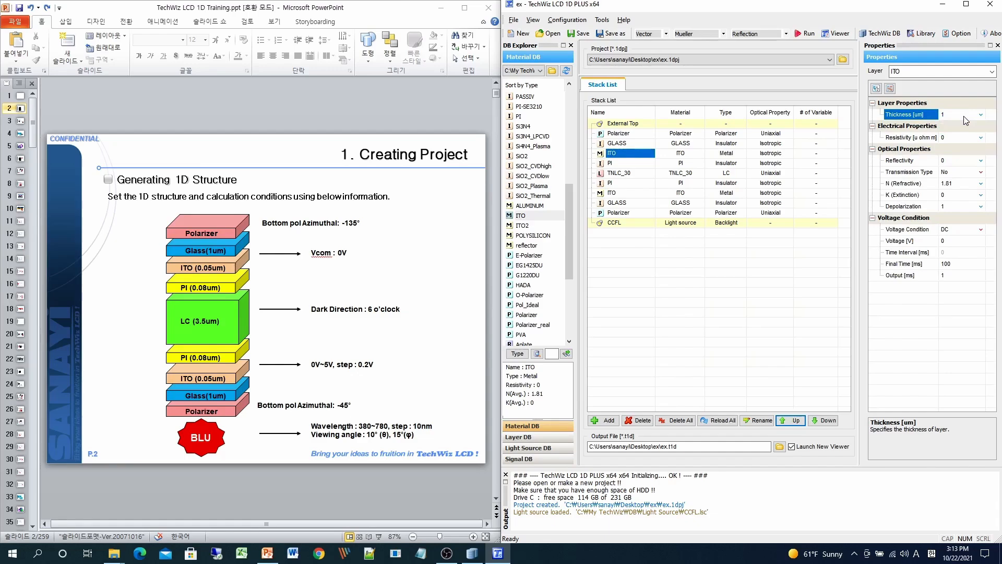
left_click(963, 116)
key("BackSpace")
type("0.05")
left_click(614, 193)
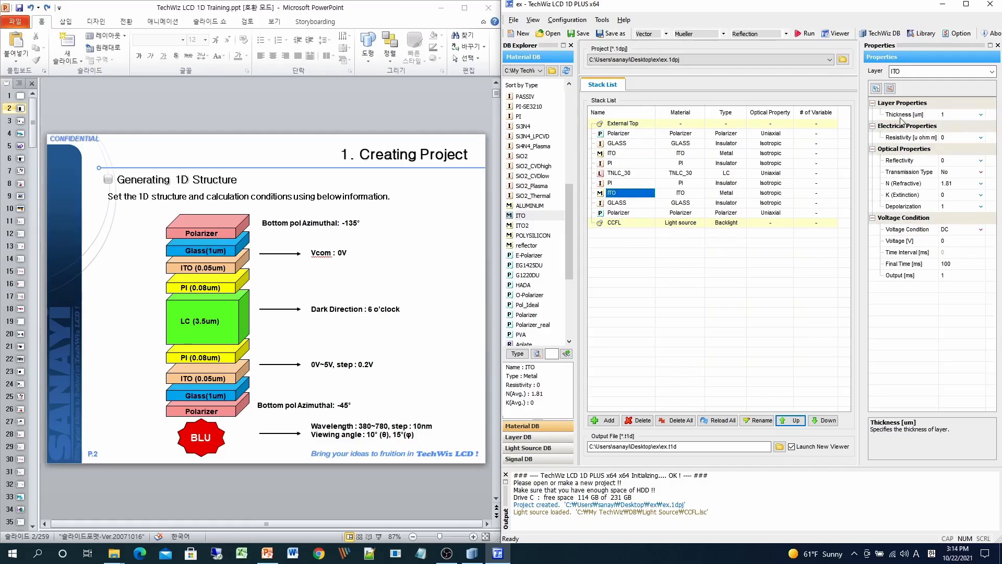
left_click(947, 116)
type("0.05")
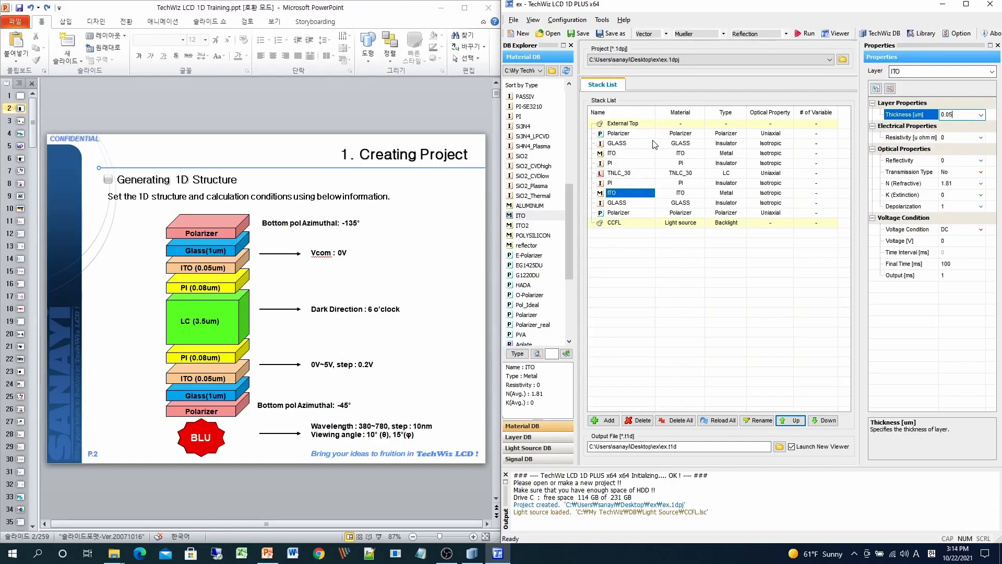
Rename the upper ITO layer as com and the lower ITO layer as pixel.
left_click(625, 155)
right_click(626, 159)
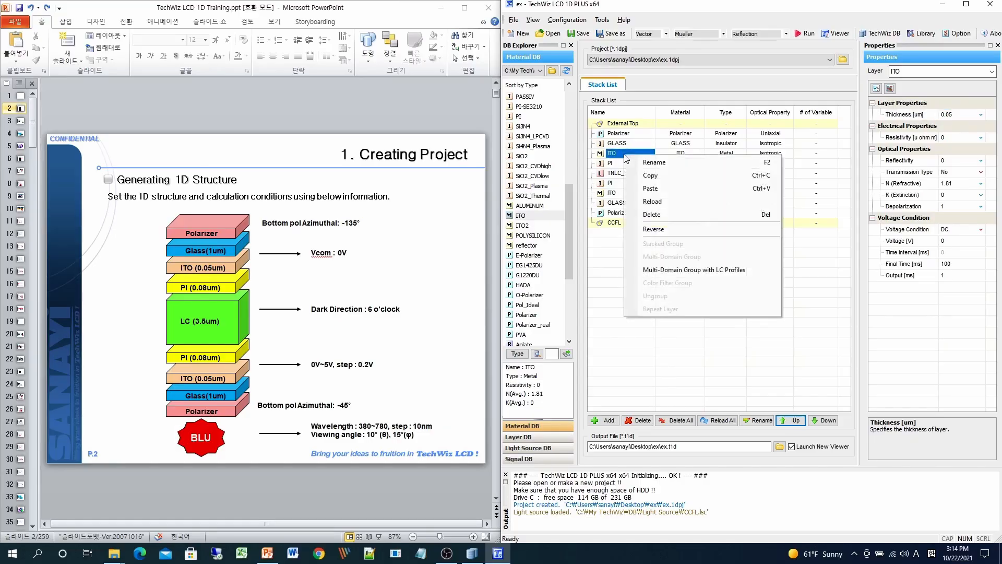
left_click(649, 162)
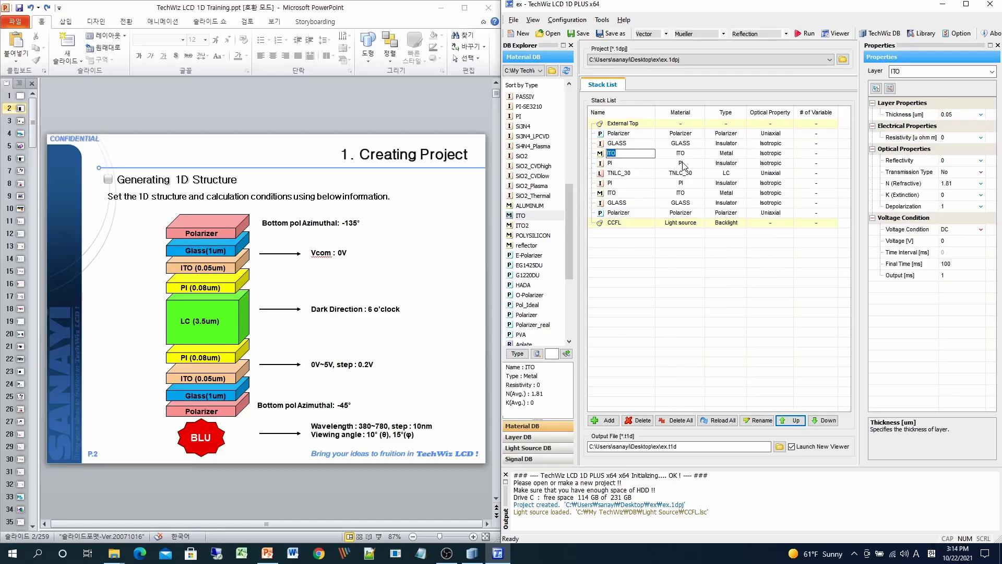
type("com")
key("Return")
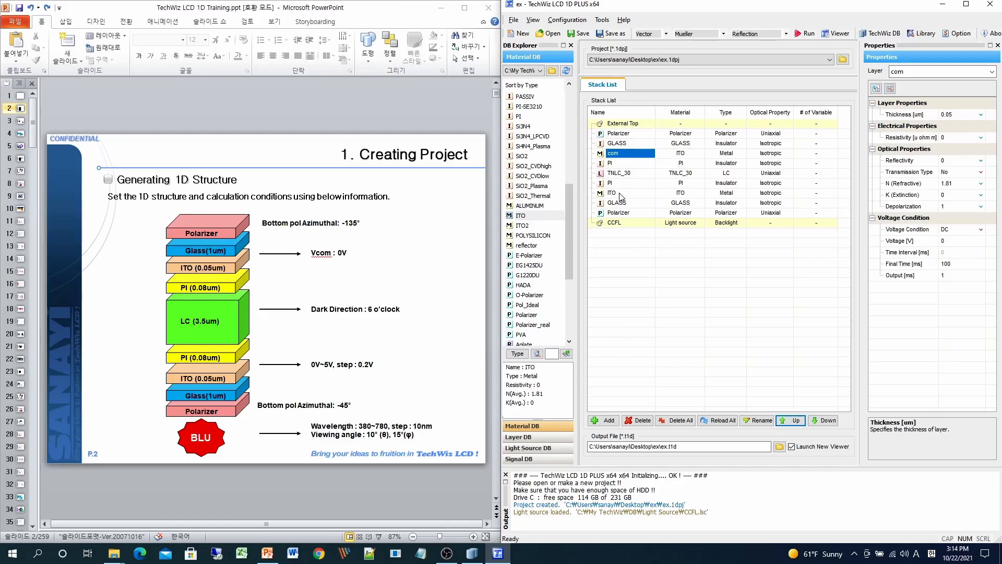
left_click(621, 194)
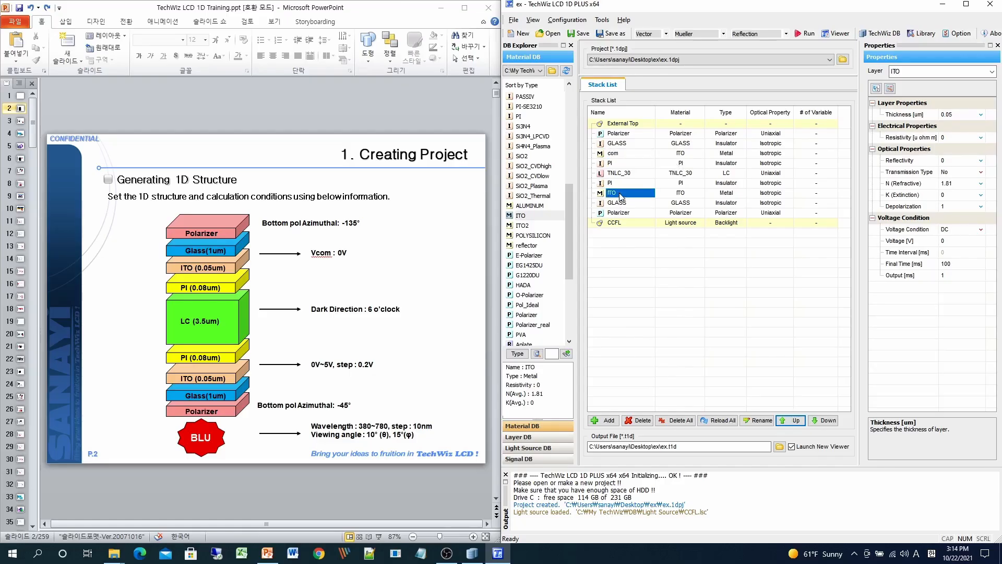
left_click(622, 194)
type("pixel")
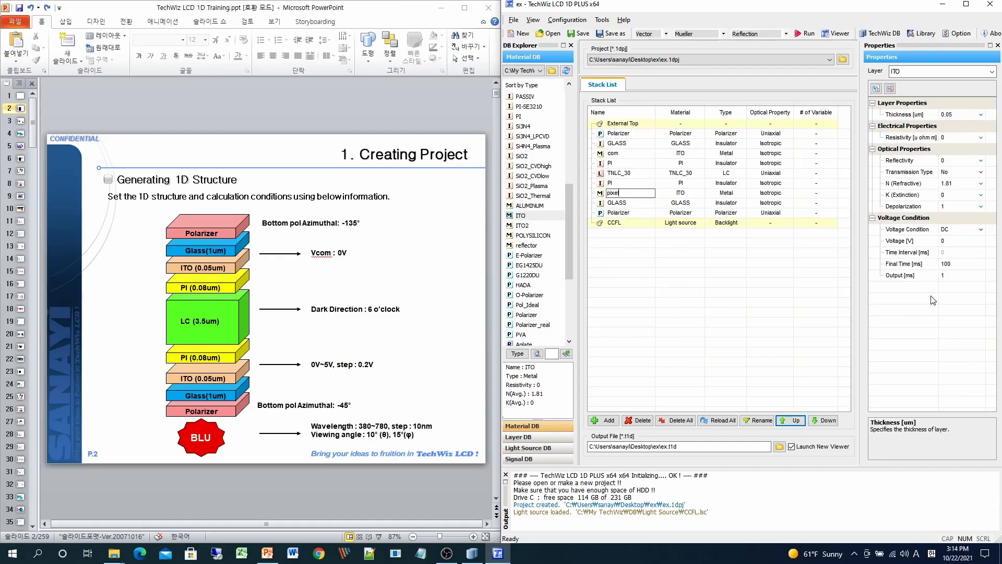
View the pixel layer's voltage condition options, then switch to PowerPoint and show the Properties – Metal slide full screen.
left_click(969, 234)
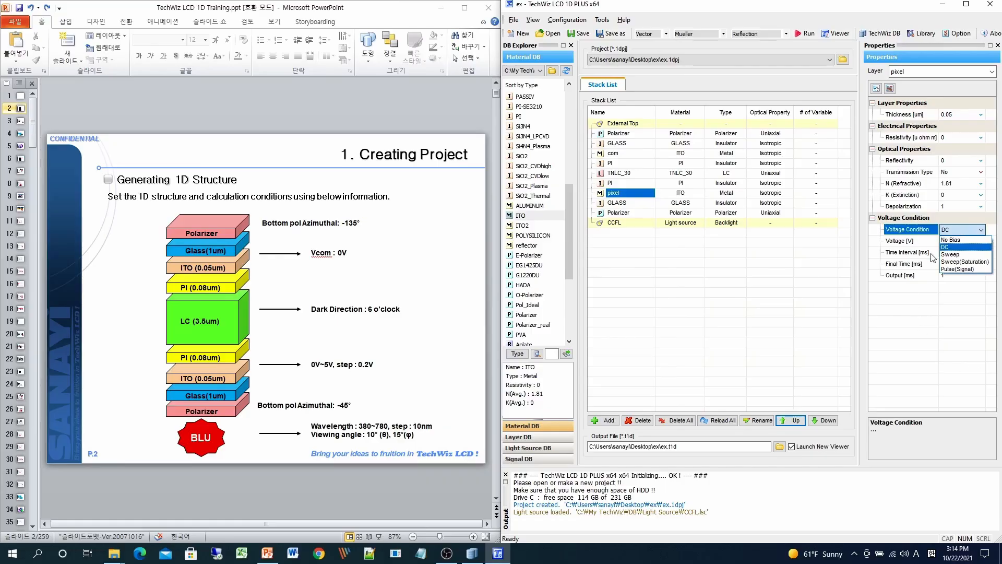
left_click(341, 497)
scroll(347, 493, "down", 1)
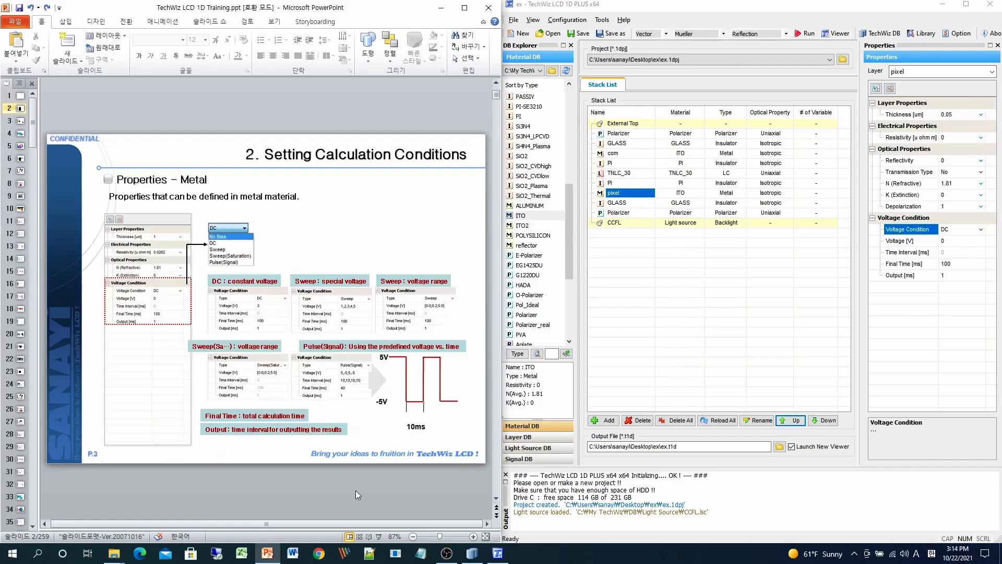
key("shift+F5")
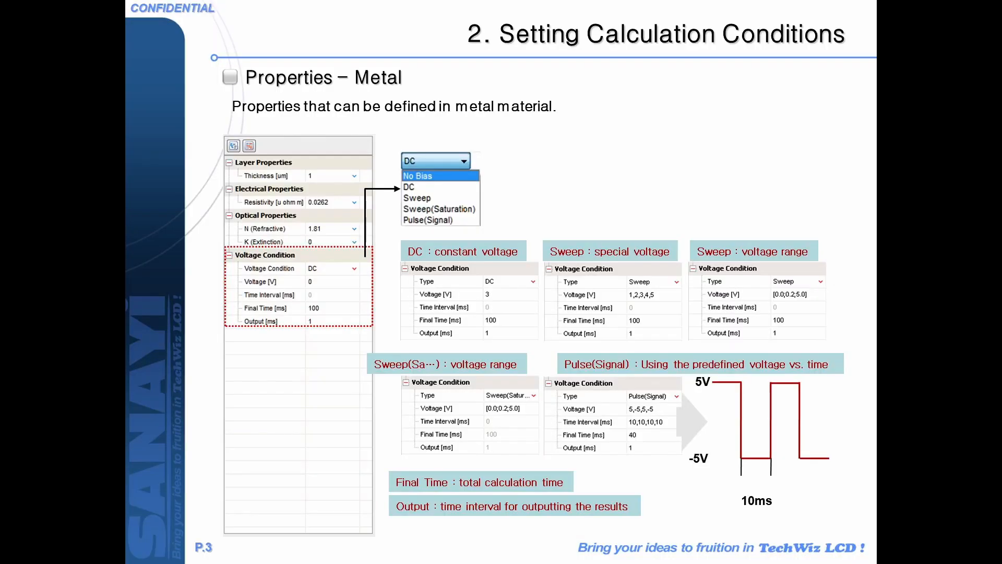
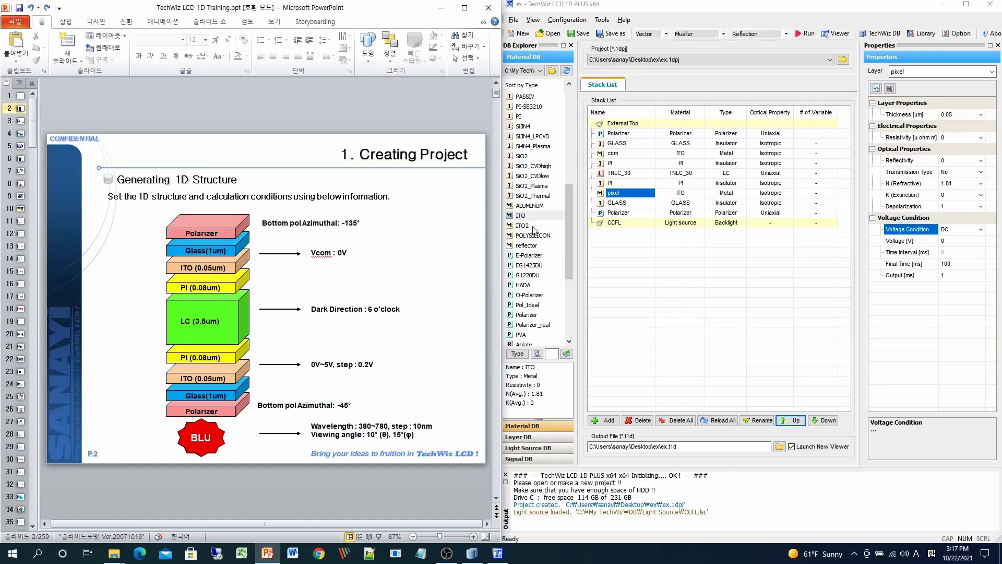
Set the pixel layer's voltage condition to Sweep(Saturation) with a voltage range of [0;0.2;5] V.
left_click(639, 154)
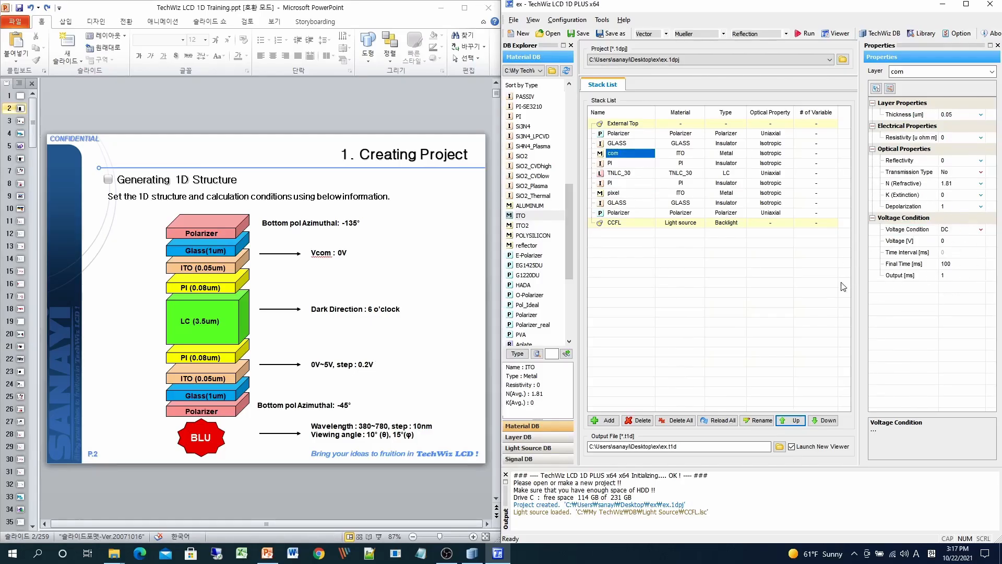
left_click(630, 194)
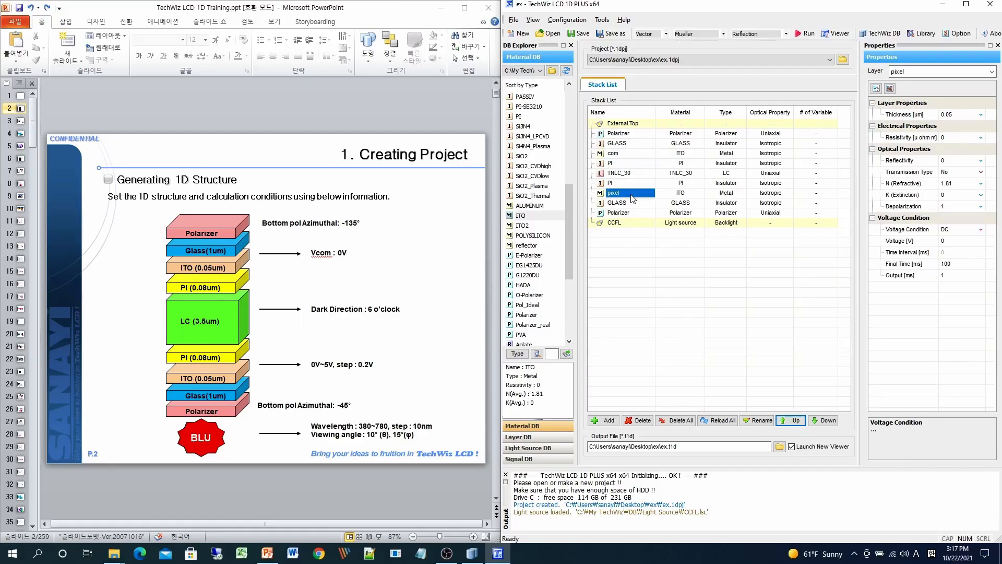
left_click(976, 231)
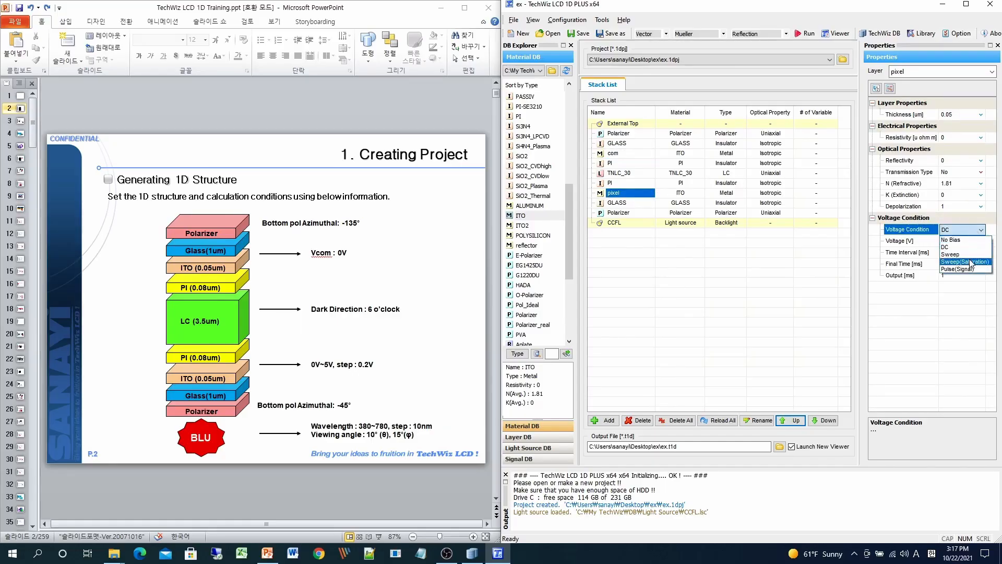
left_click(972, 267)
left_click(958, 243)
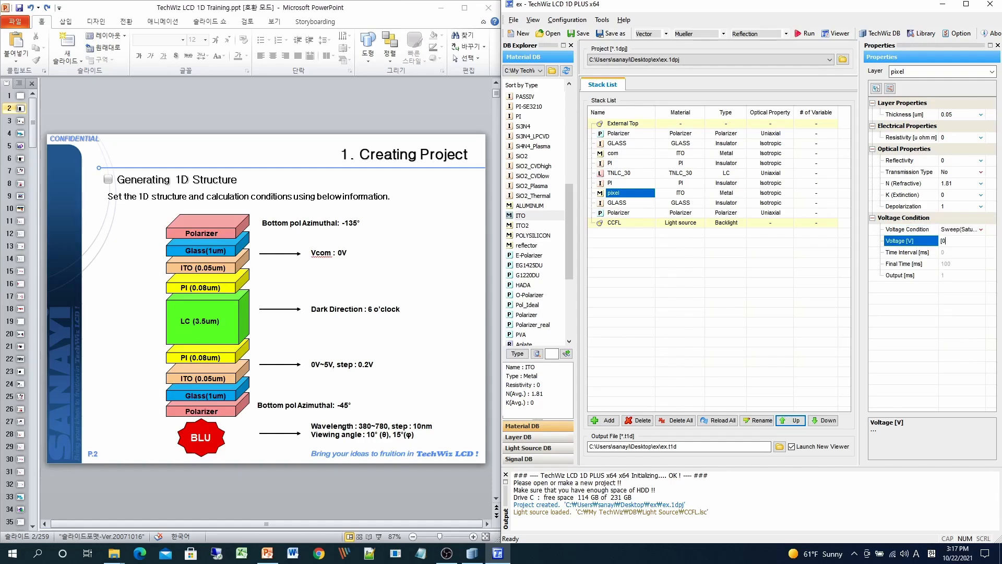
type("[0;0.2")
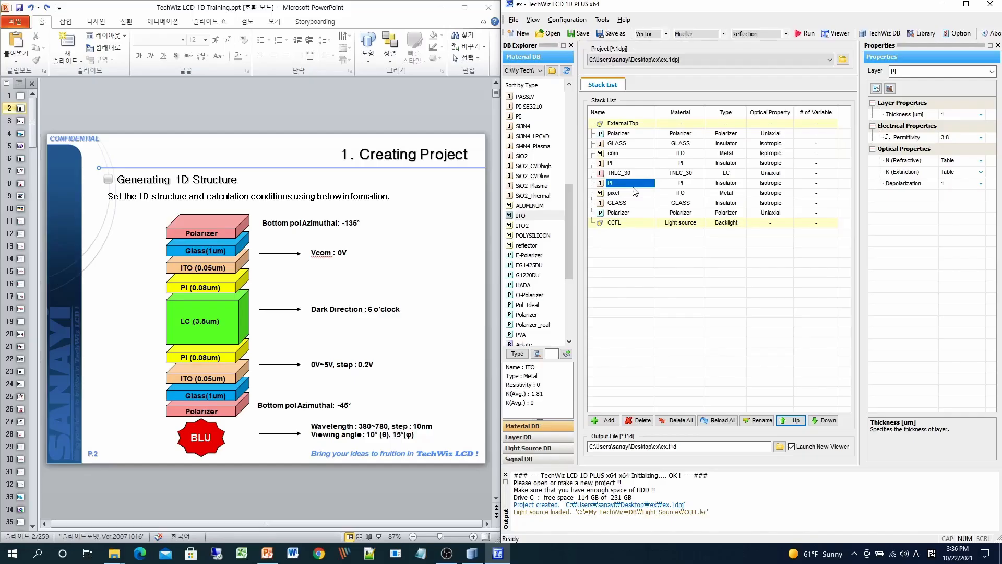
Set the thickness of both the upper and lower PI layers to 0.08 um.
left_click(611, 163)
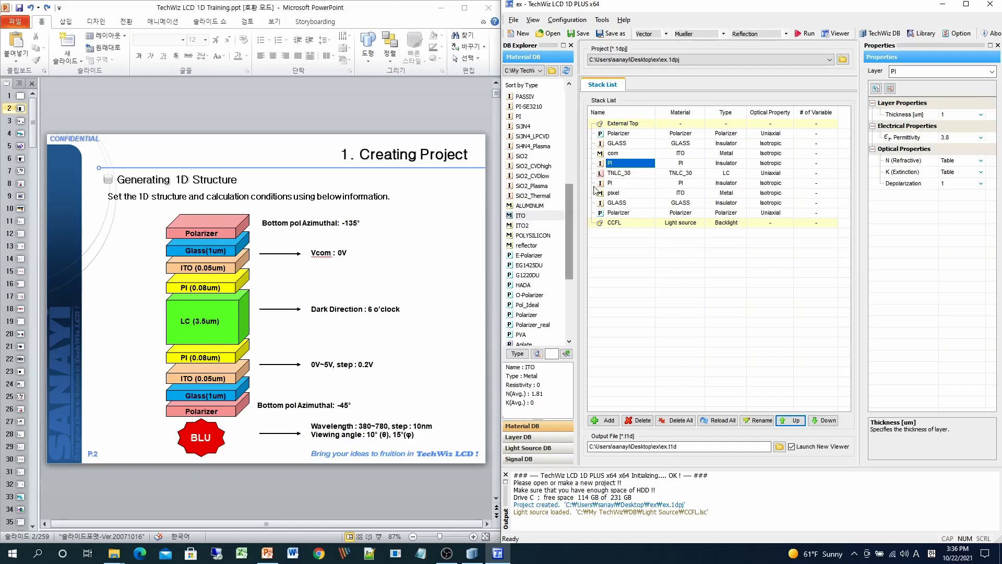
left_click(955, 114)
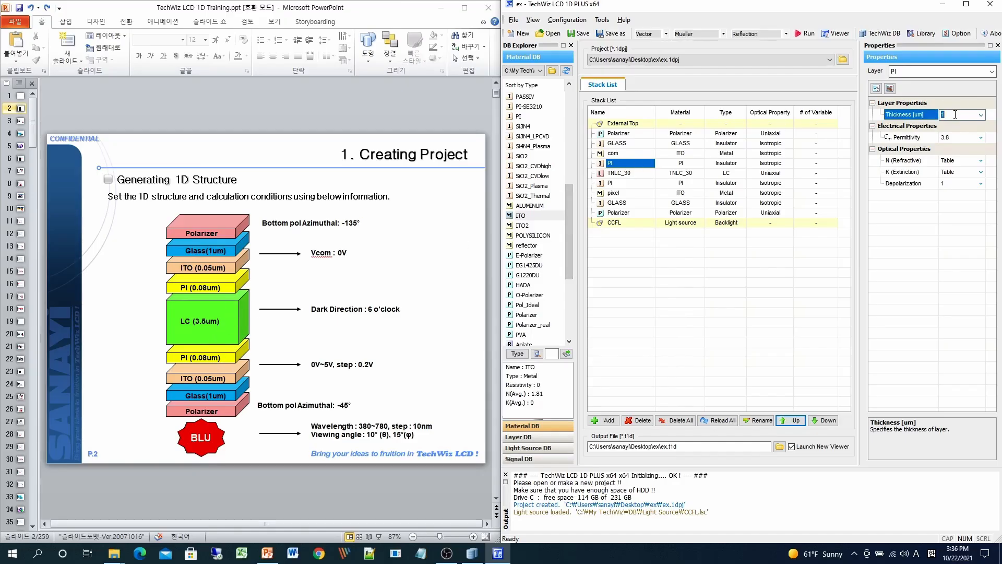
type("0.08")
left_click(645, 183)
left_click(959, 114)
type("0.08")
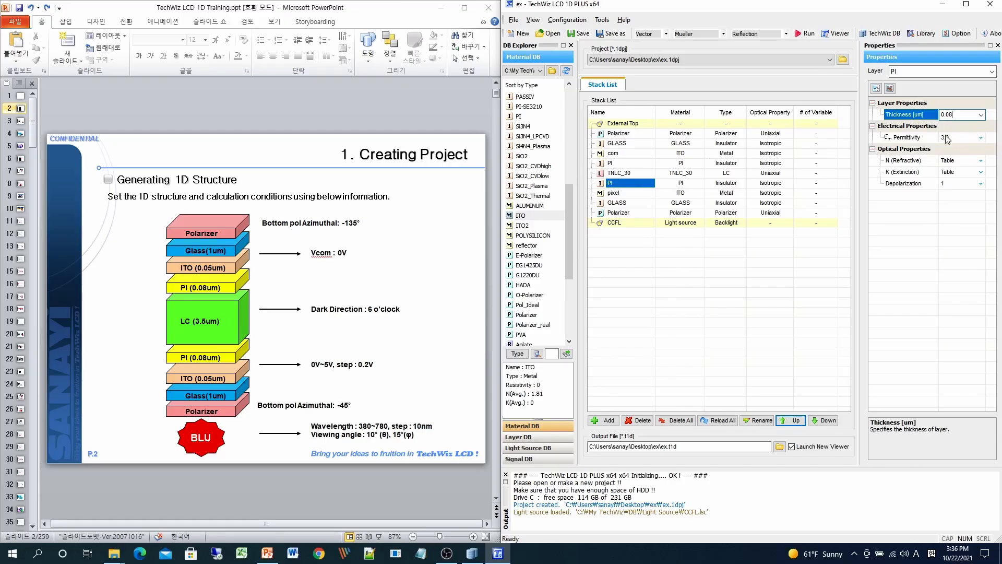
Set the CCFL backlight's wavelength to the 10 nm step range, [380;10;780].
left_click(630, 225)
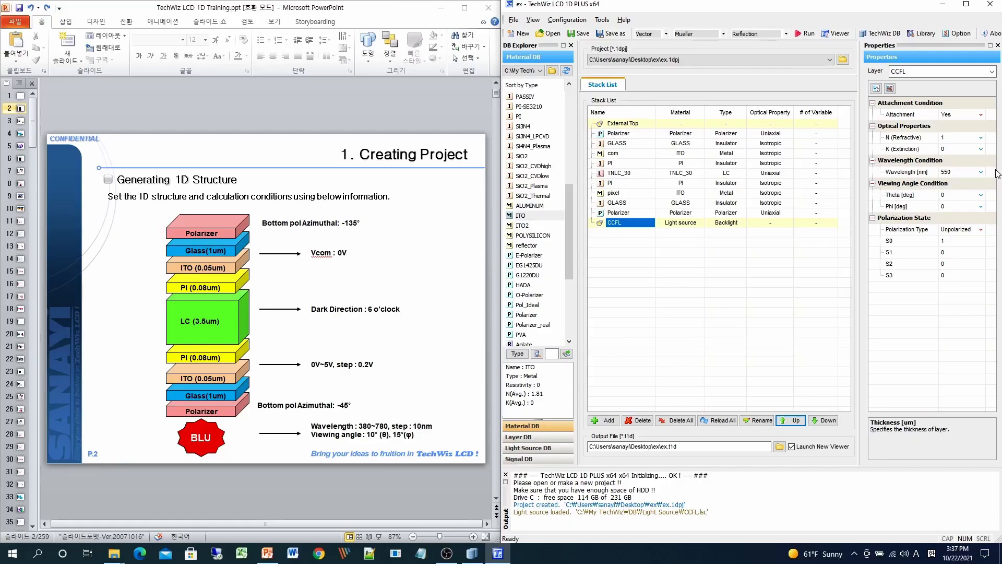
left_click(625, 193)
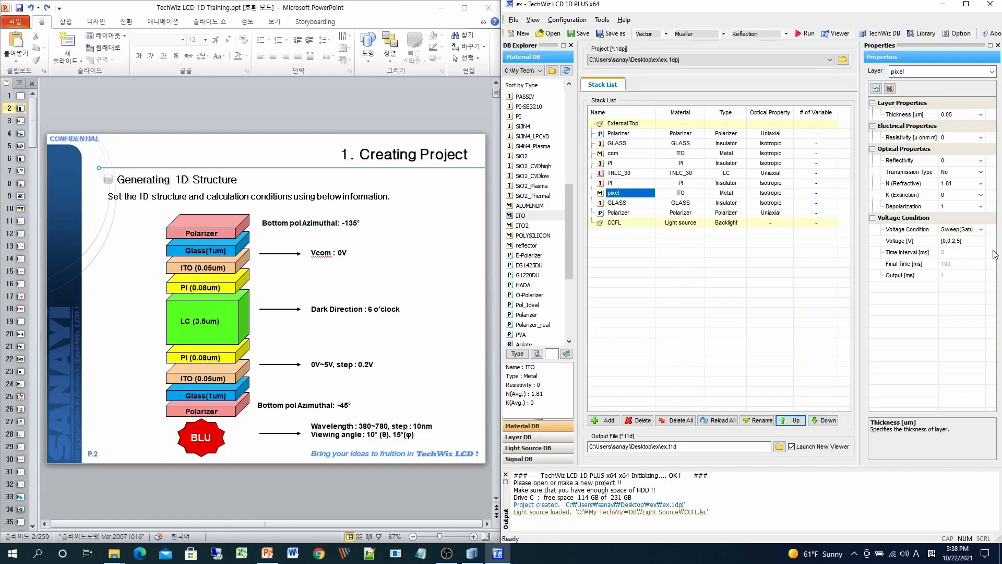
left_click(632, 223)
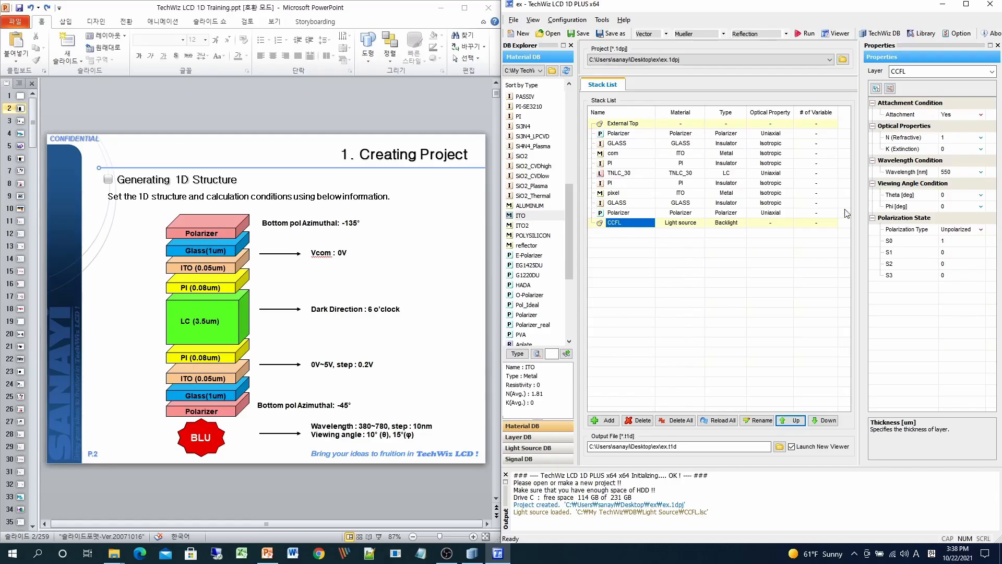
left_click(981, 173)
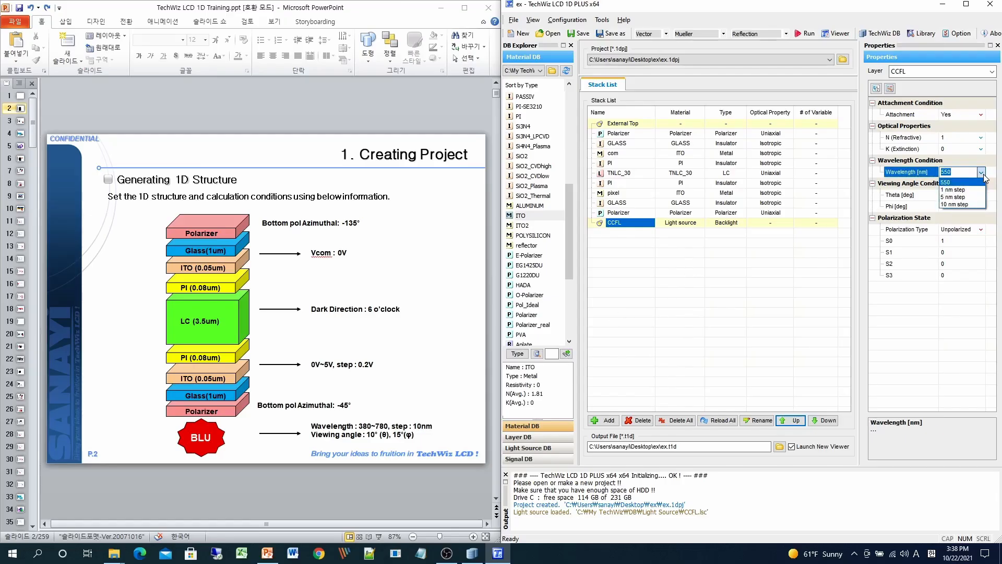
left_click(966, 205)
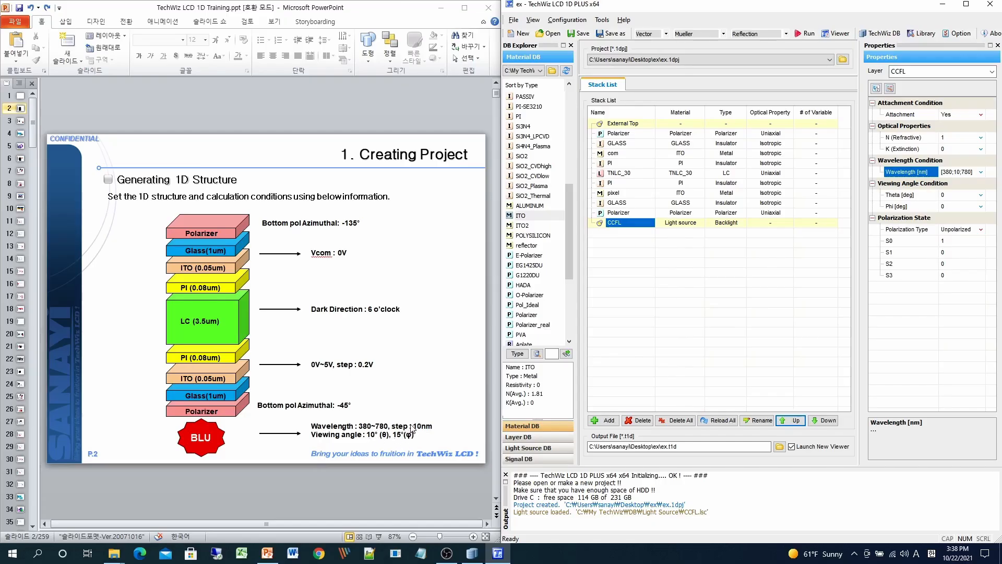
Set the CCFL backlight's viewing angle to a 10 deg. step for Theta and a 15 deg. step for Phi.
left_click(981, 195)
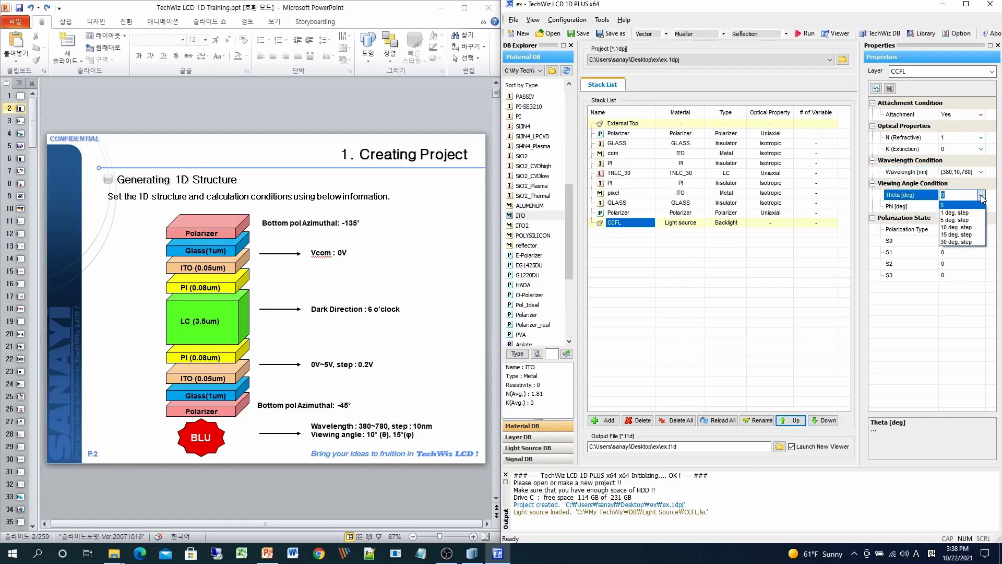
left_click(961, 227)
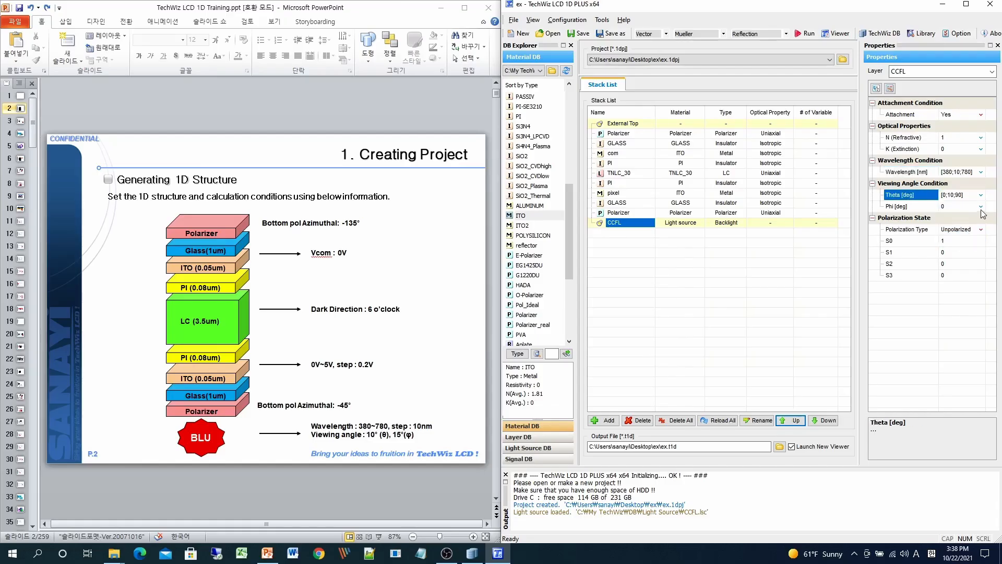
left_click(982, 208)
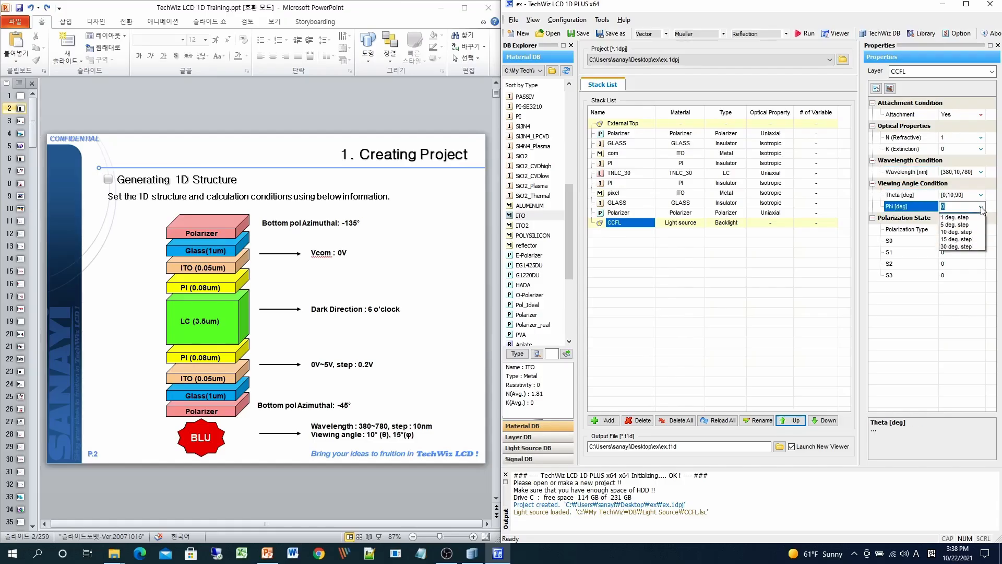
left_click(960, 239)
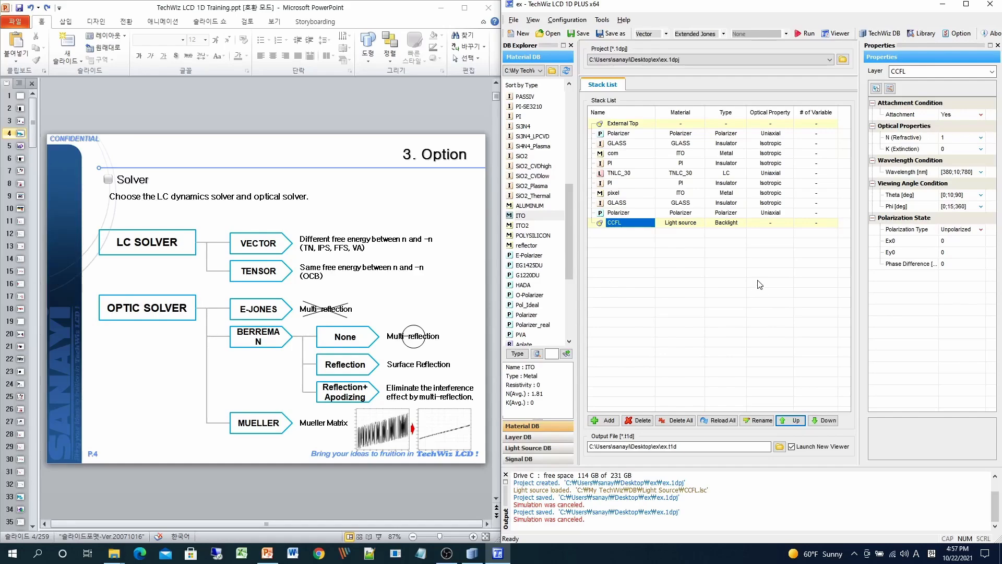
Show the available LC dynamics solver options for the project.
left_click(652, 40)
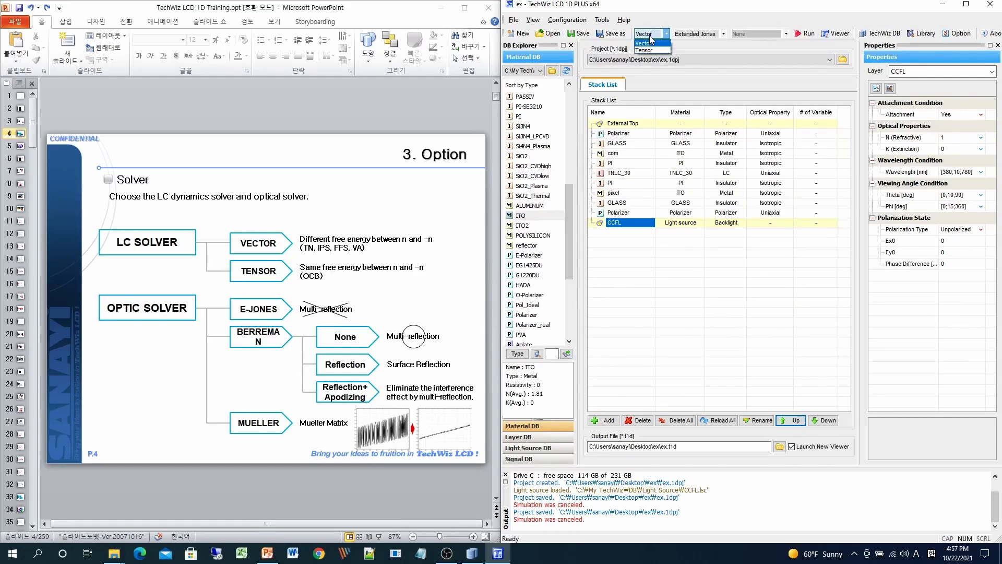